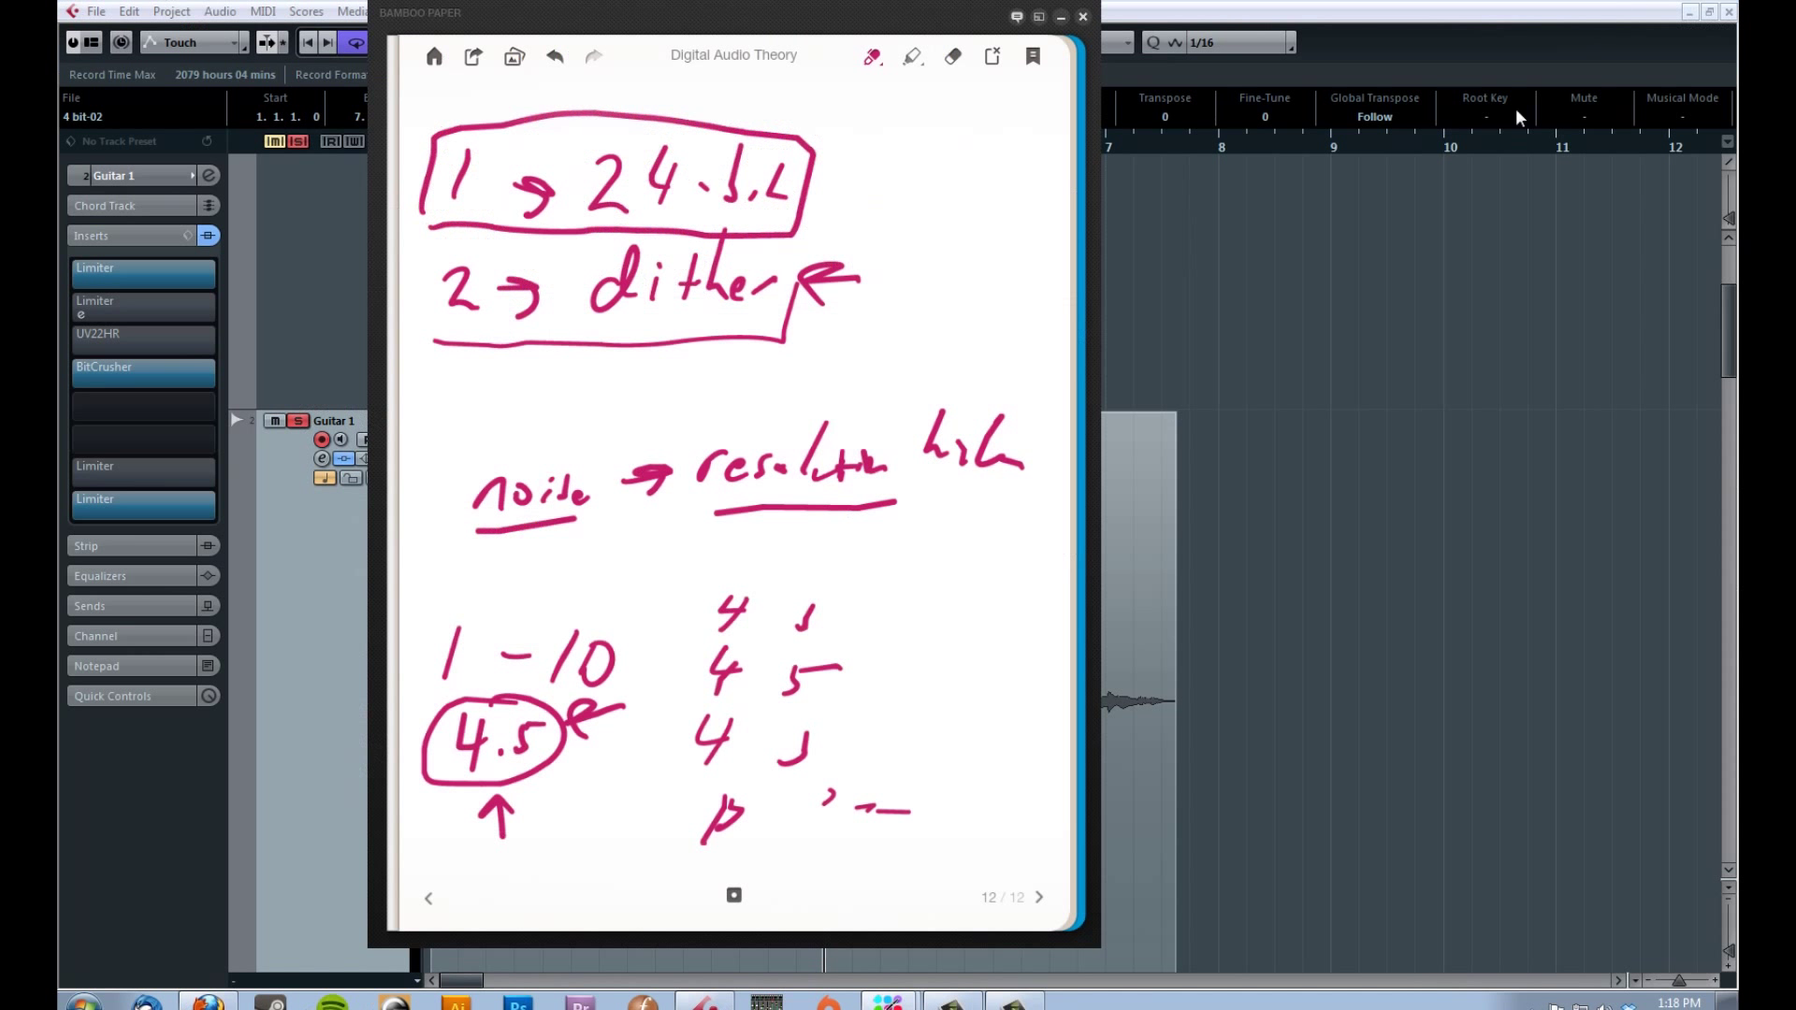
Step: Bring Cubase to the front and move the Limiter editor aside
{"action": "left_click", "coordinate": [1334, 357]}
{"action": "left_click_drag", "start_coordinate": [979, 372], "coordinate": [1388, 300]}
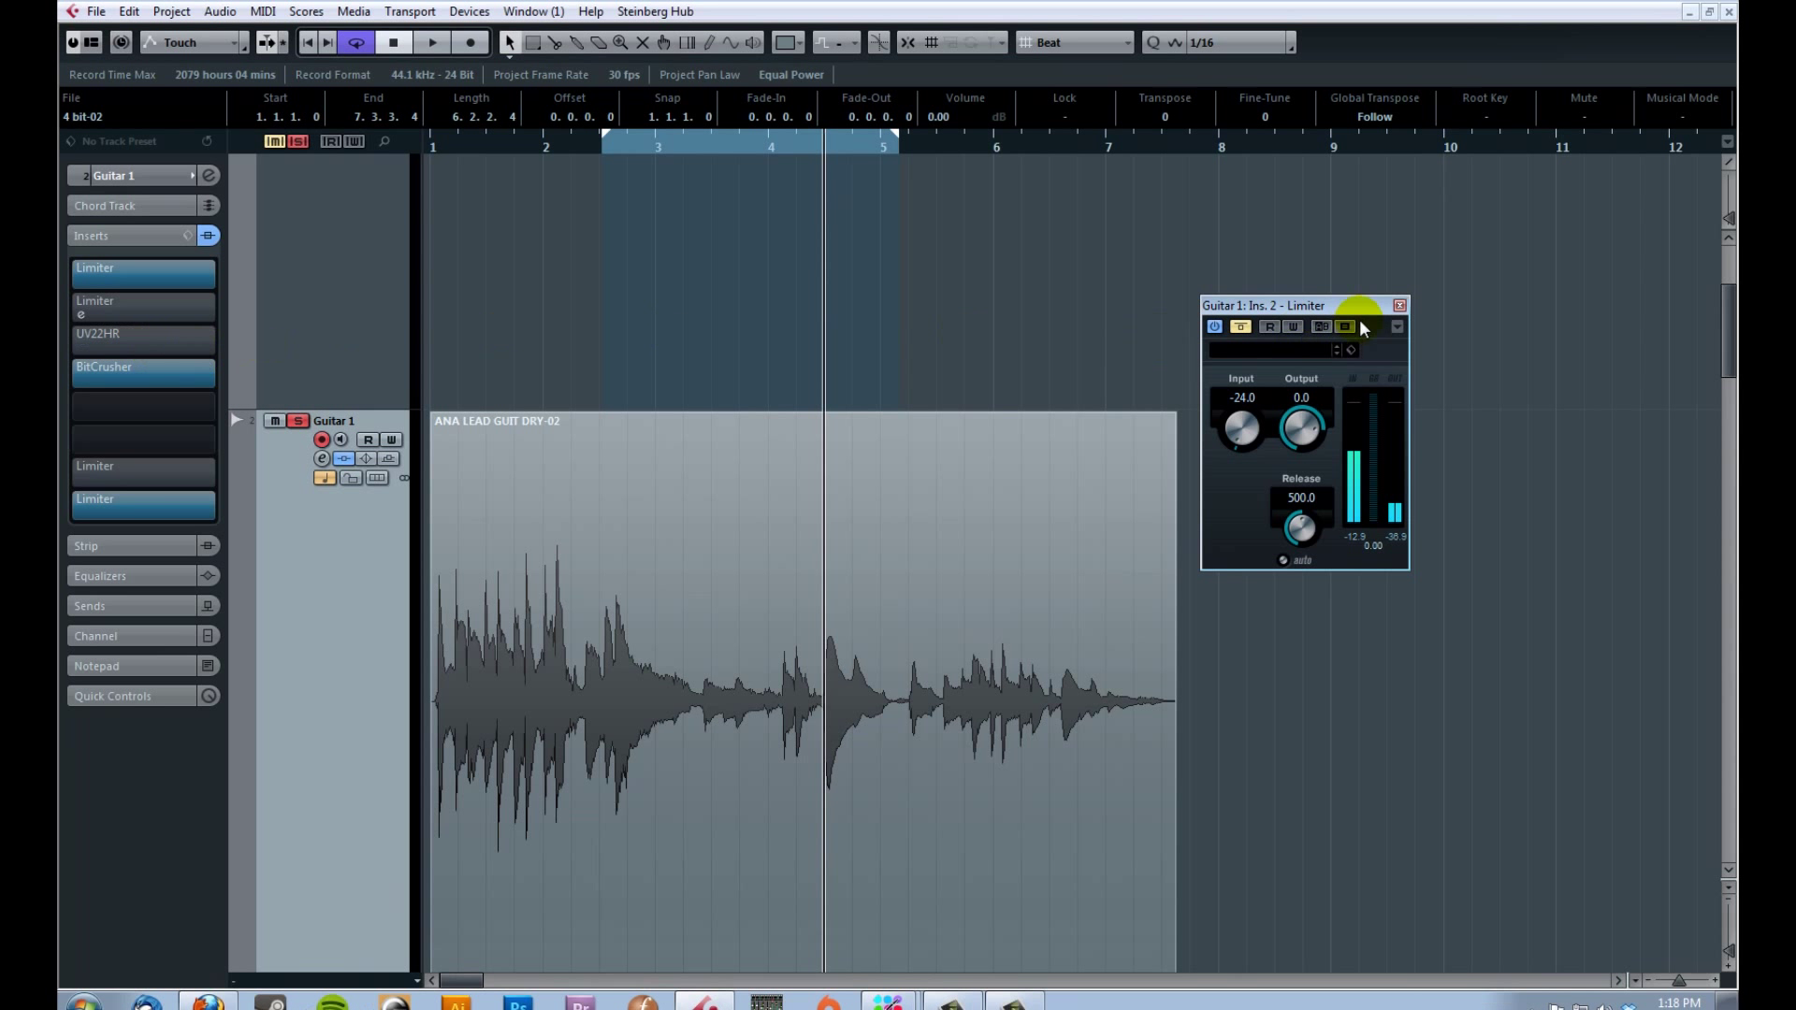
Step: Close the Limiter editor, review BitCrusher at 8.0-bit depth, and start playback just before bar 3
{"action": "left_click", "coordinate": [1399, 306]}
{"action": "mouse_move", "coordinate": [559, 150]}
{"action": "left_mouse_down"}
{"action": "mouse_move", "coordinate": [432, 148]}
{"action": "mouse_move", "coordinate": [586, 141]}
{"action": "left_mouse_up"}
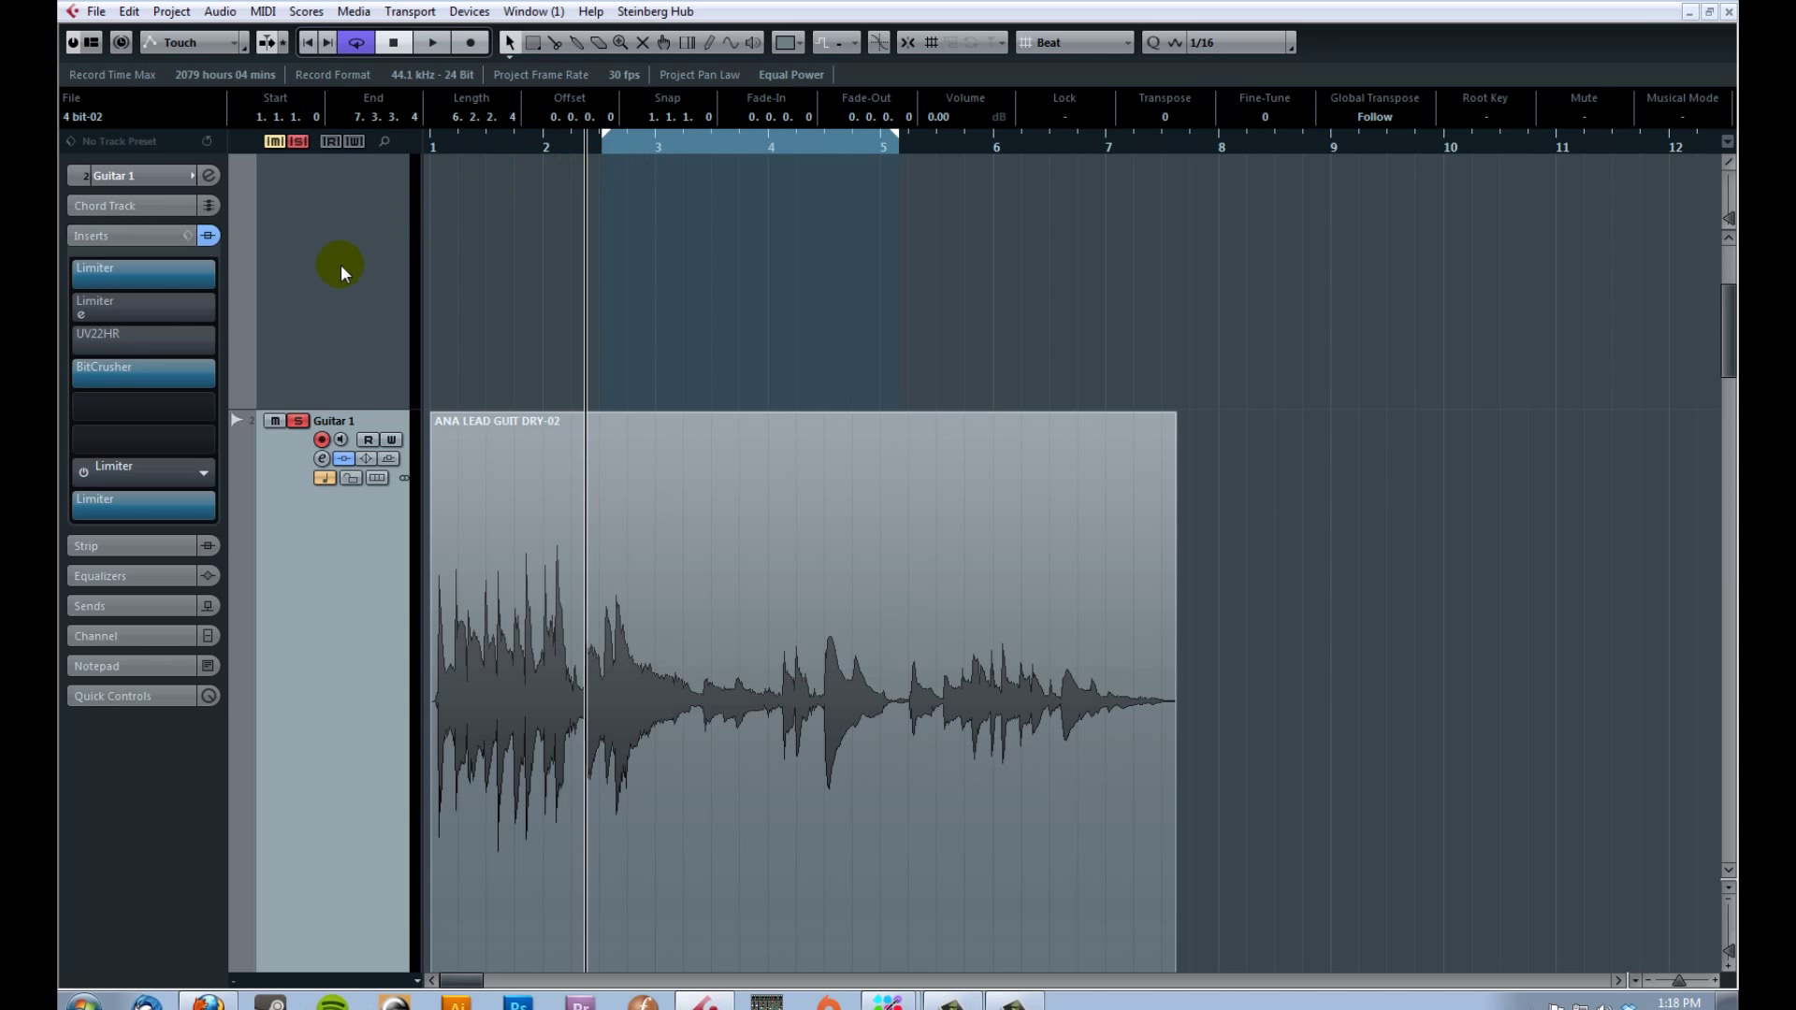
{"action": "left_click", "coordinate": [144, 369]}
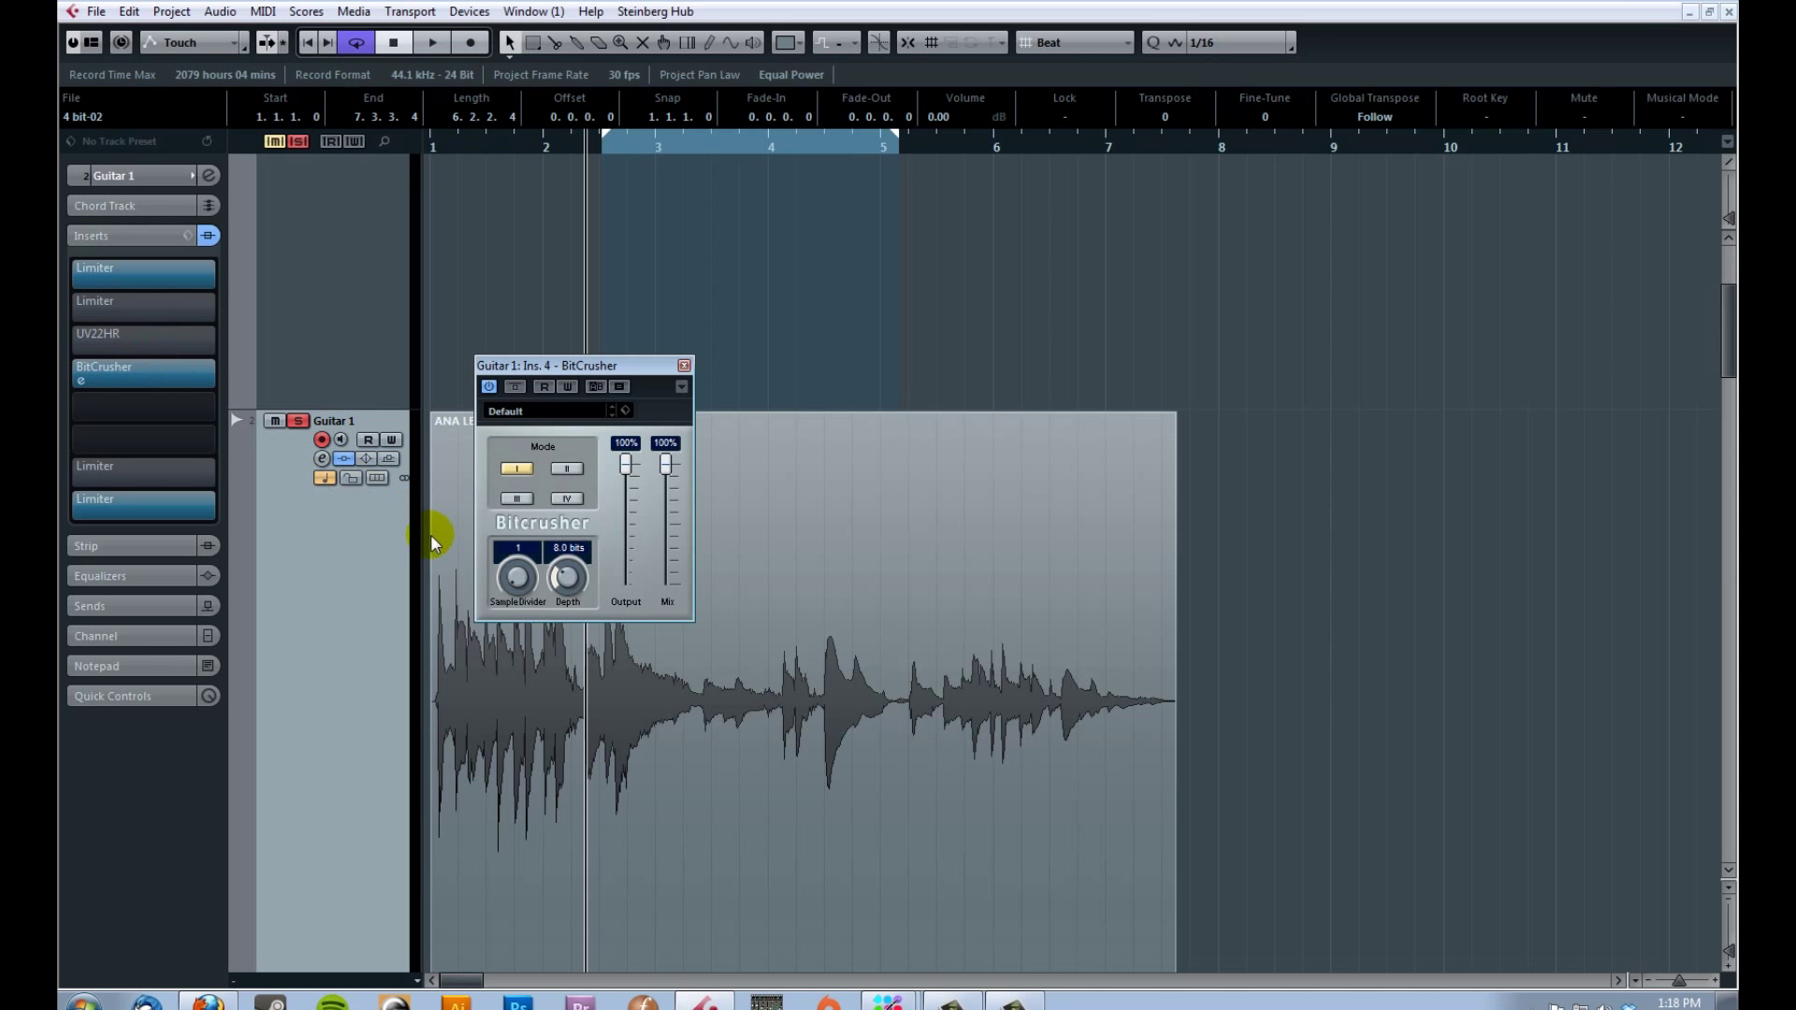
{"action": "left_click", "coordinate": [683, 364]}
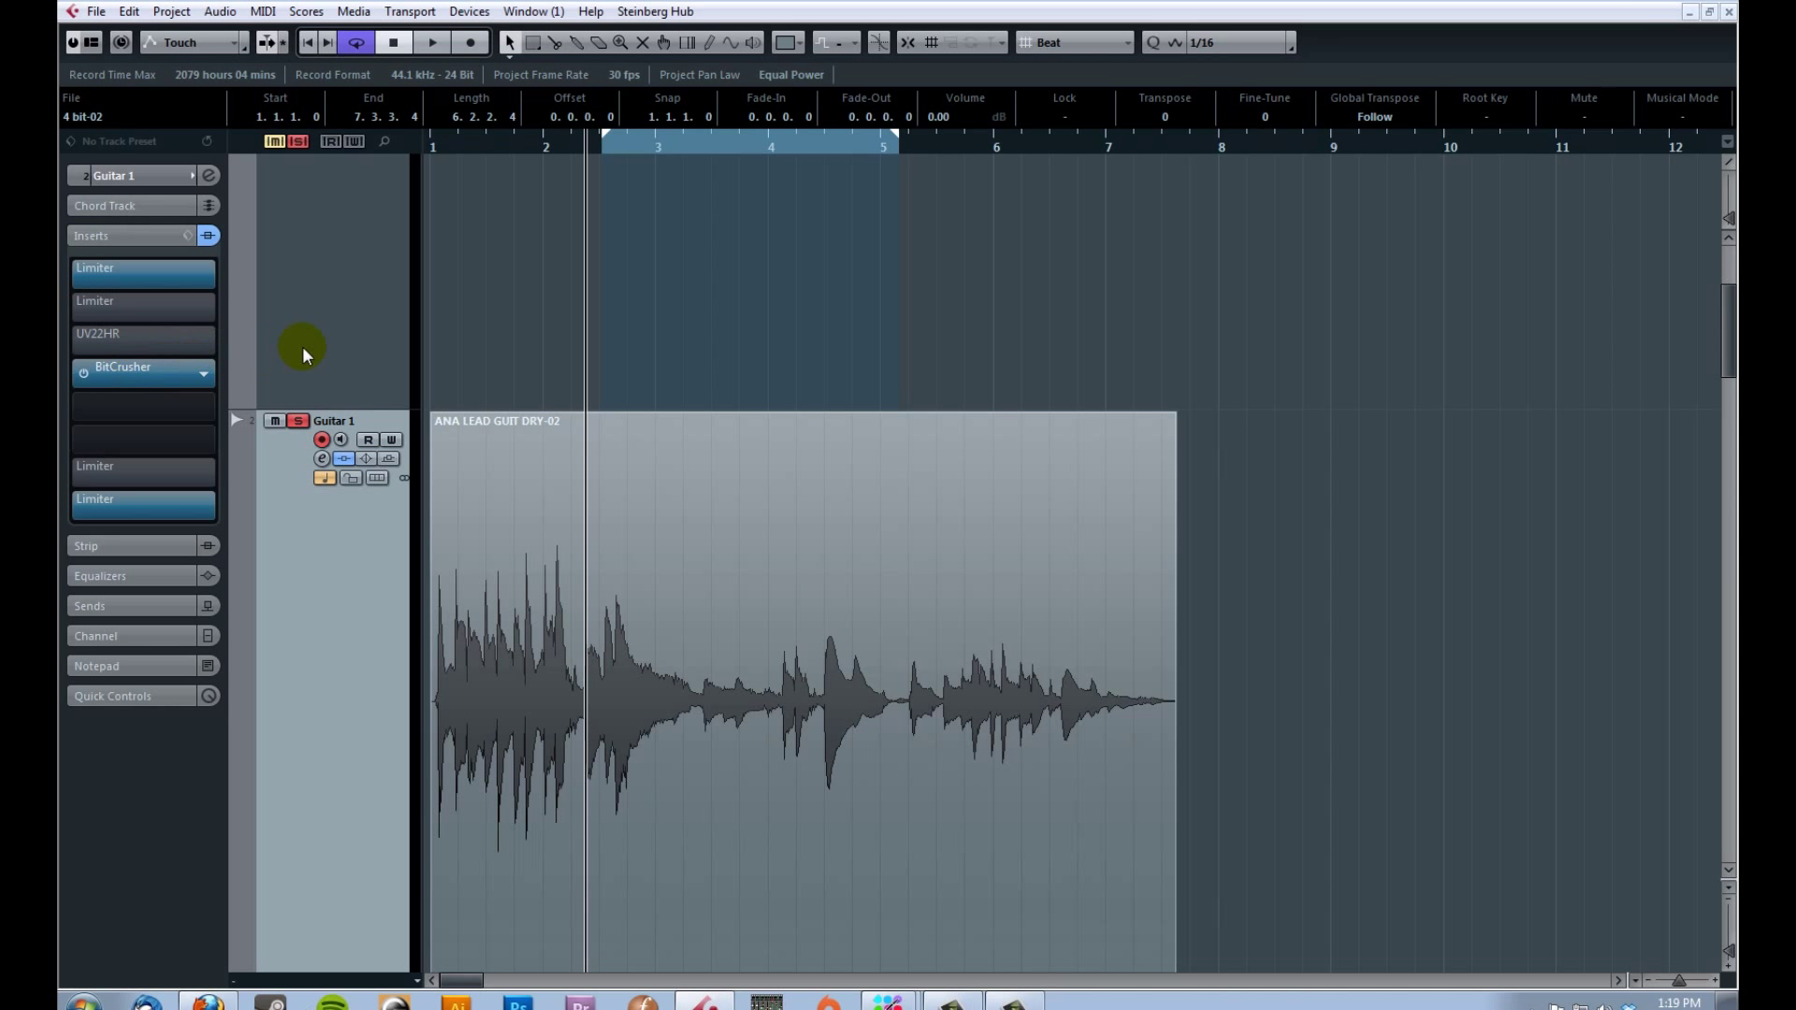
{"action": "left_click", "coordinate": [632, 181]}
{"action": "left_click", "coordinate": [600, 146]}
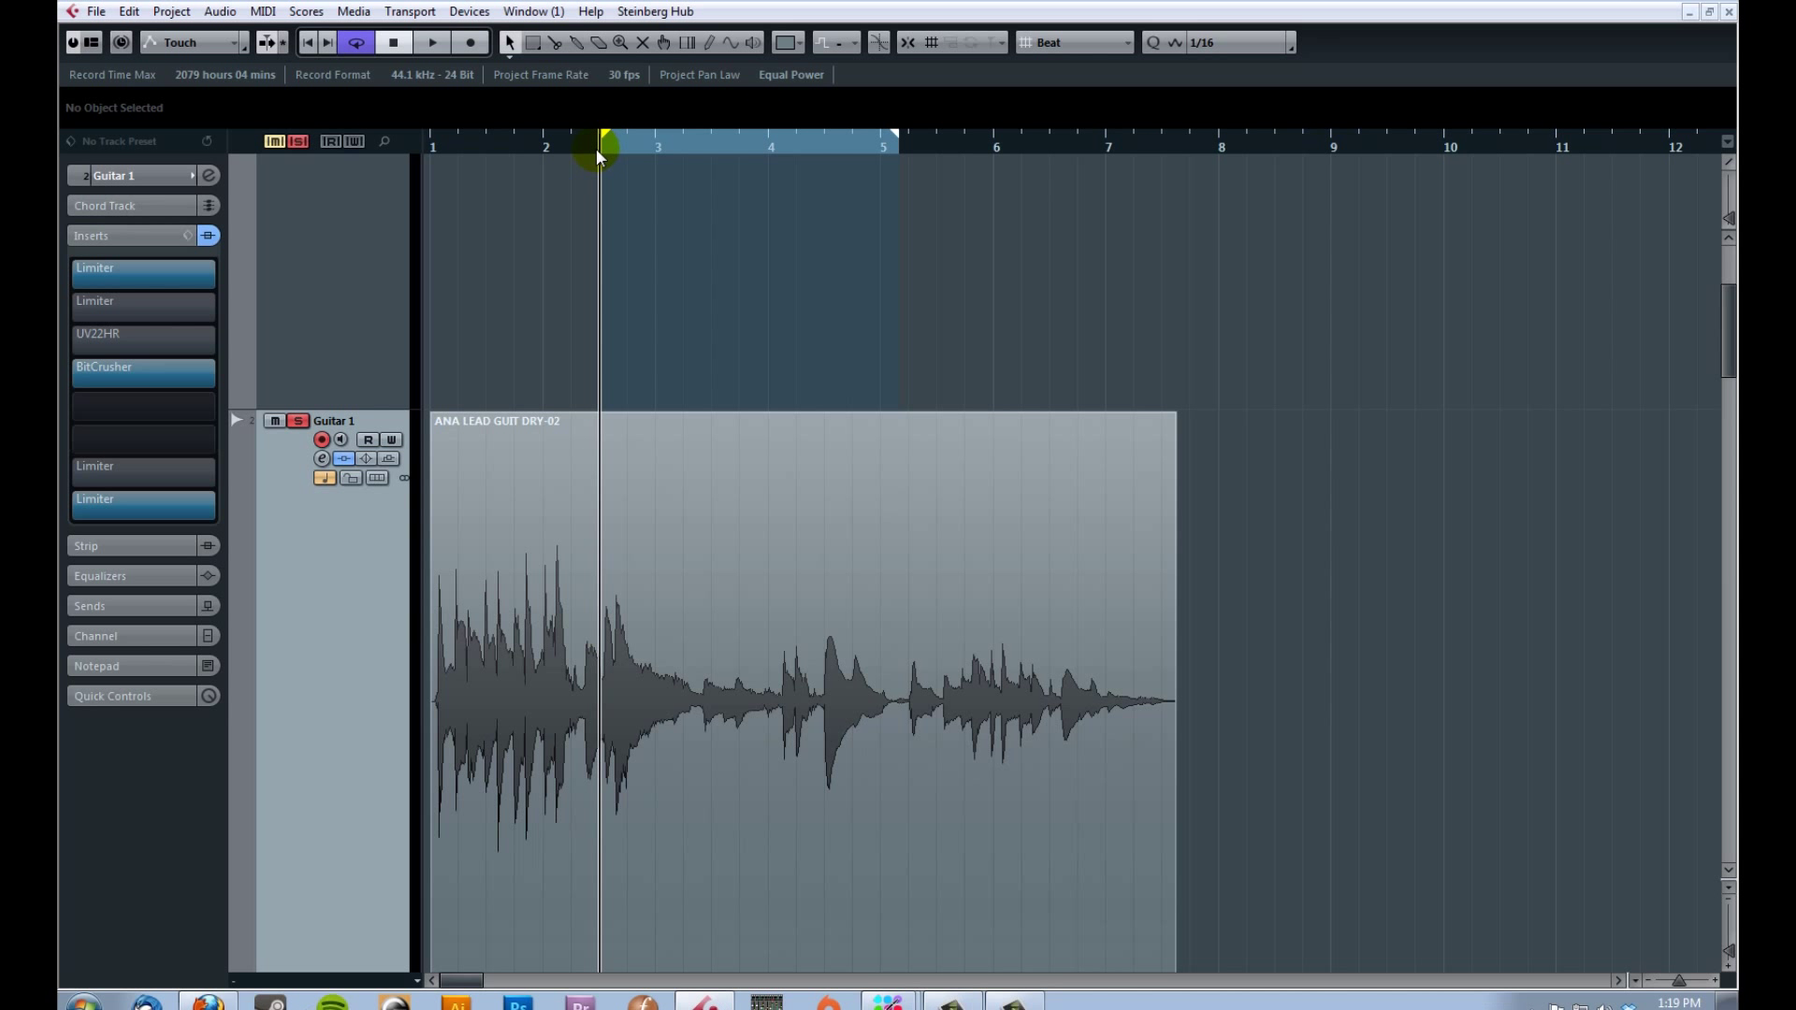
{"action": "key", "text": "space"}
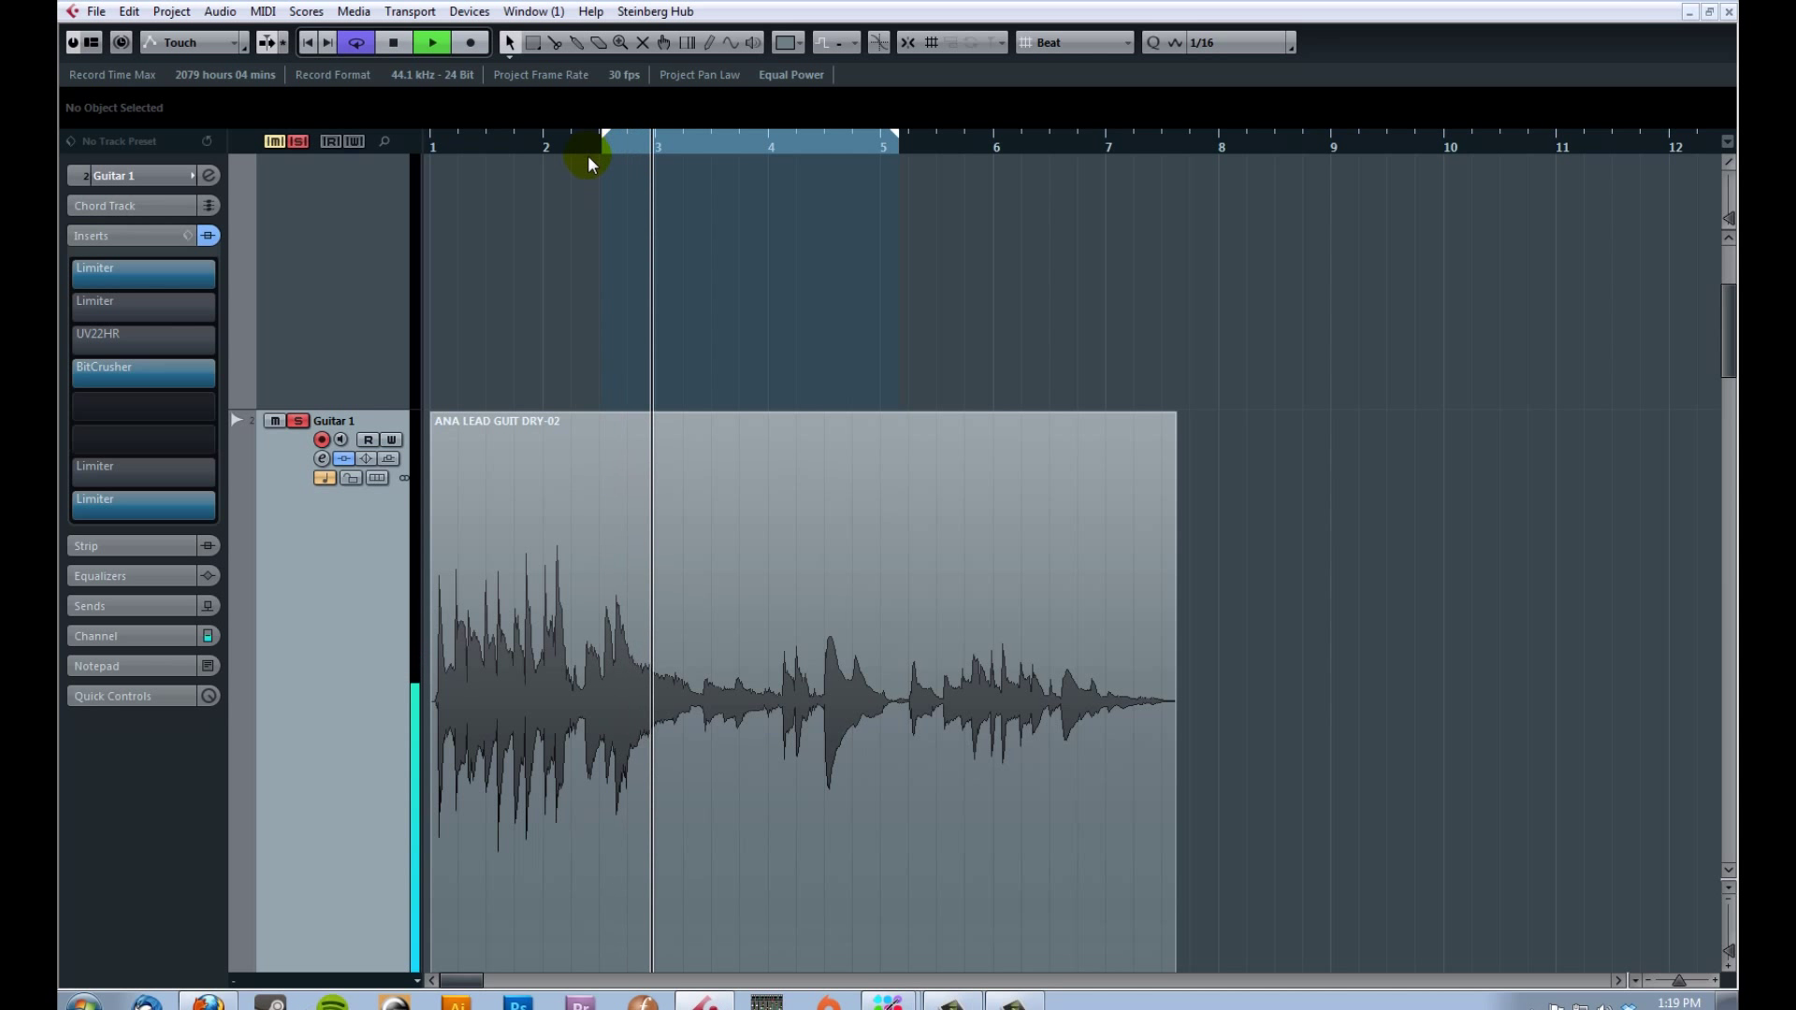
{"action": "left_click", "coordinate": [83, 373]}
{"action": "left_click_drag", "start_coordinate": [629, 150], "coordinate": [428, 158]}
{"action": "key", "text": "space"}
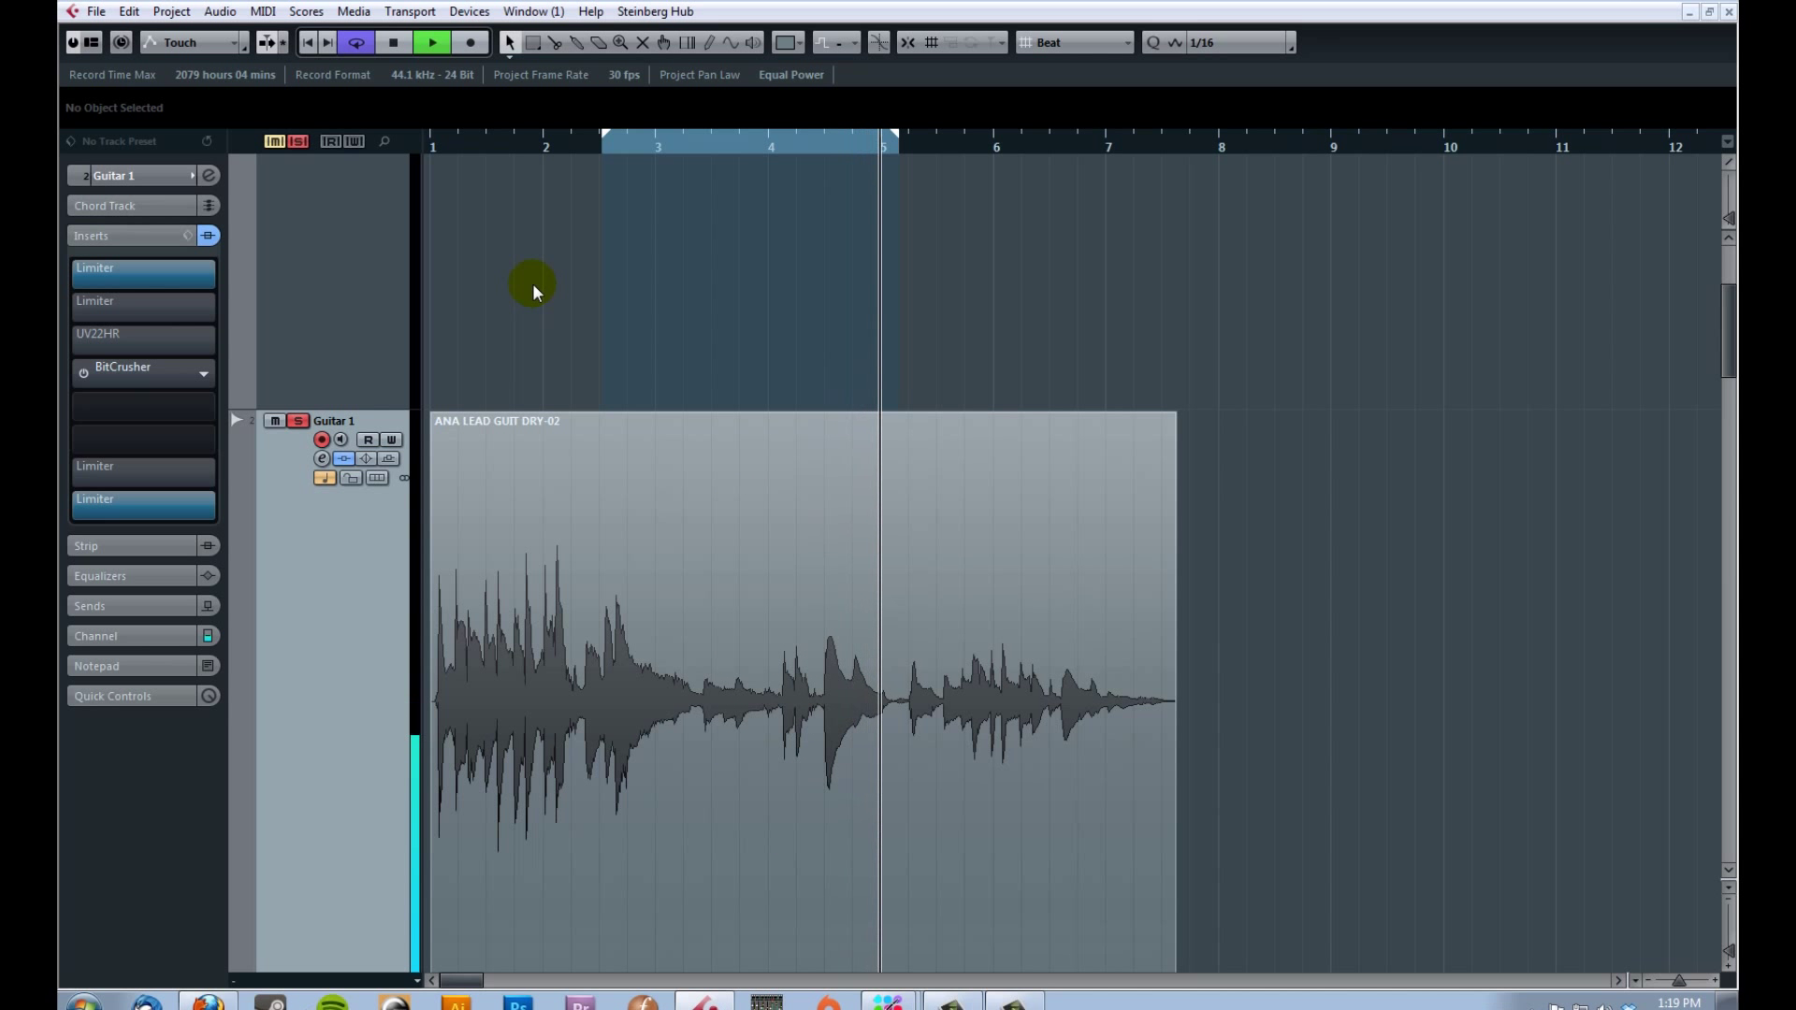
{"action": "key", "text": "space"}
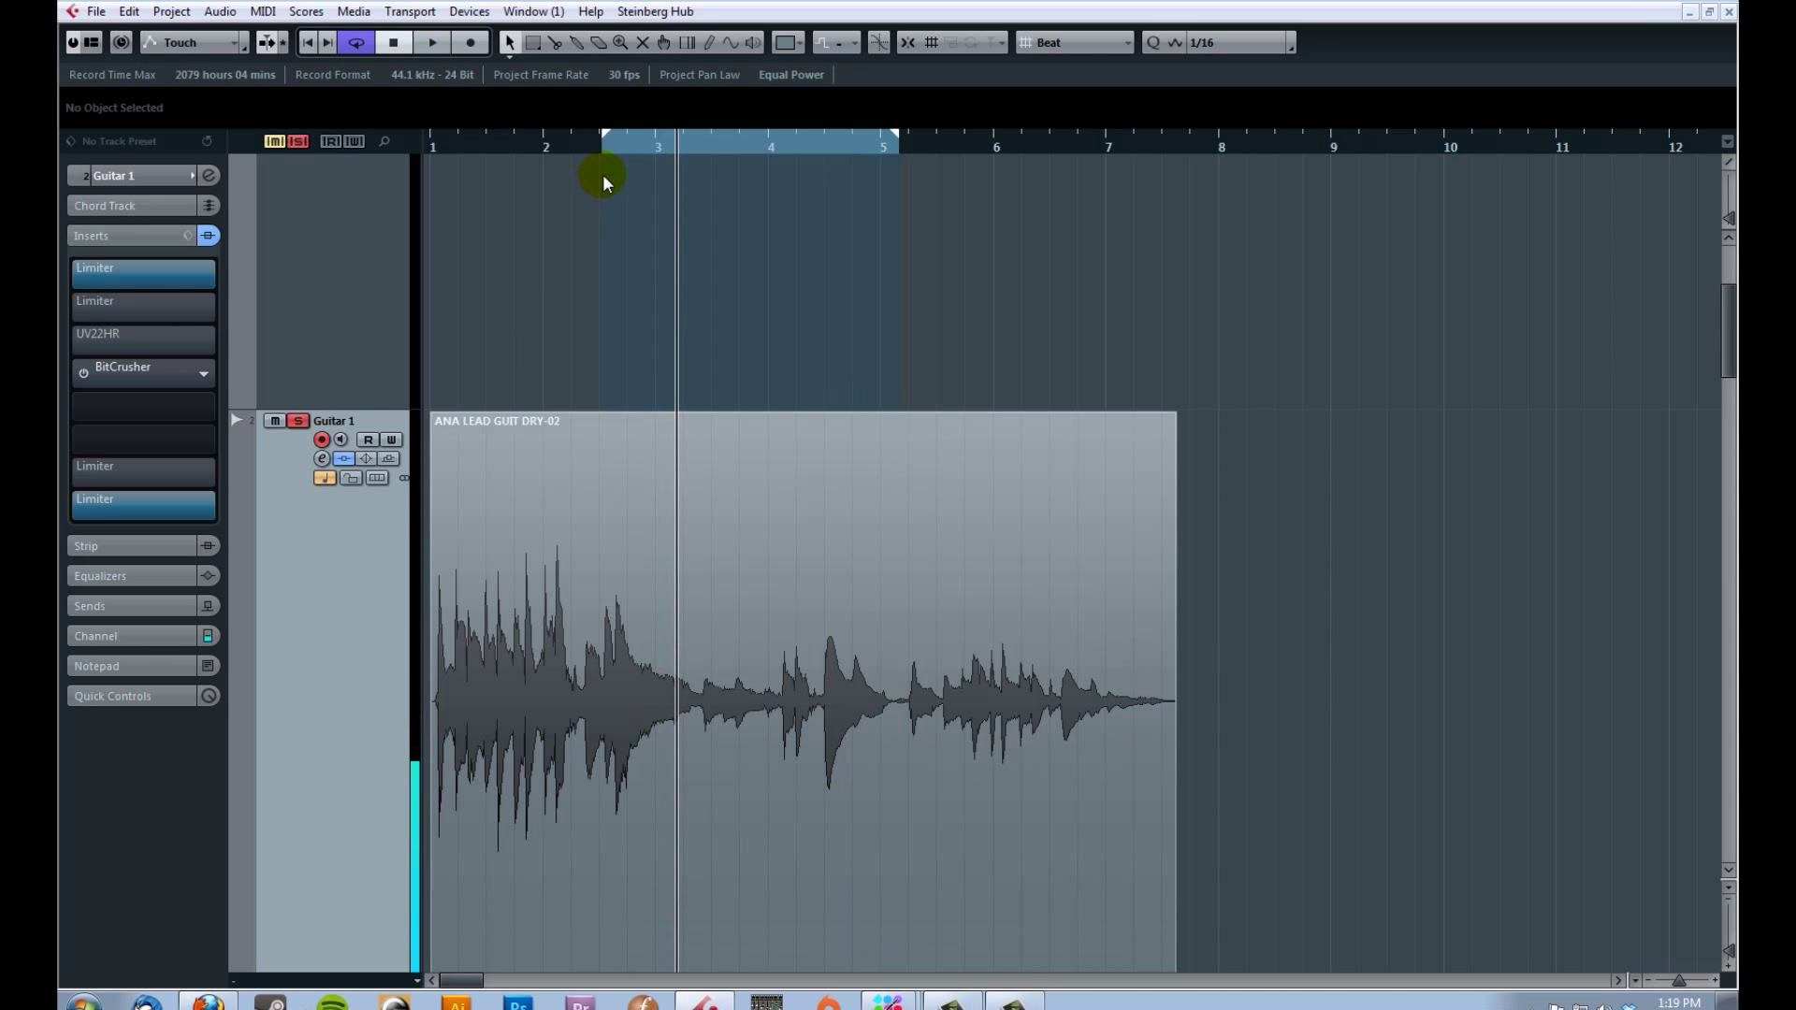
{"action": "left_click", "coordinate": [83, 370]}
{"action": "left_click", "coordinate": [595, 143]}
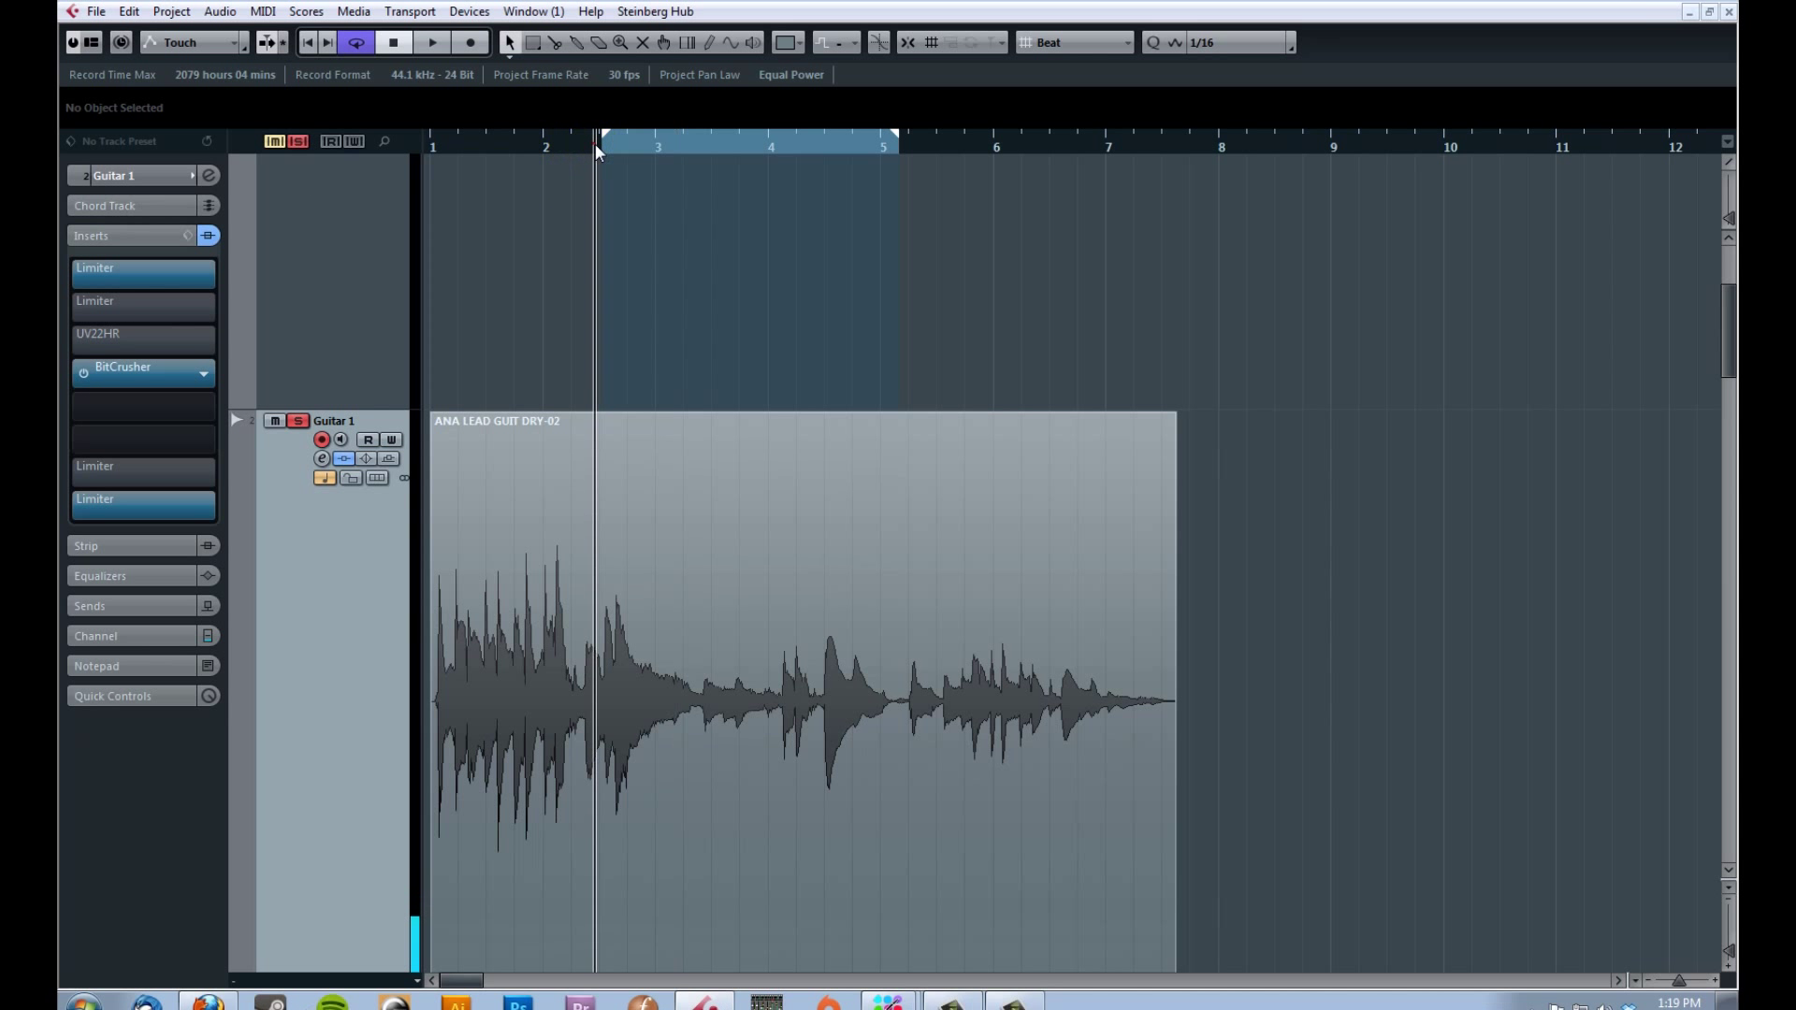
{"action": "key", "text": "space"}
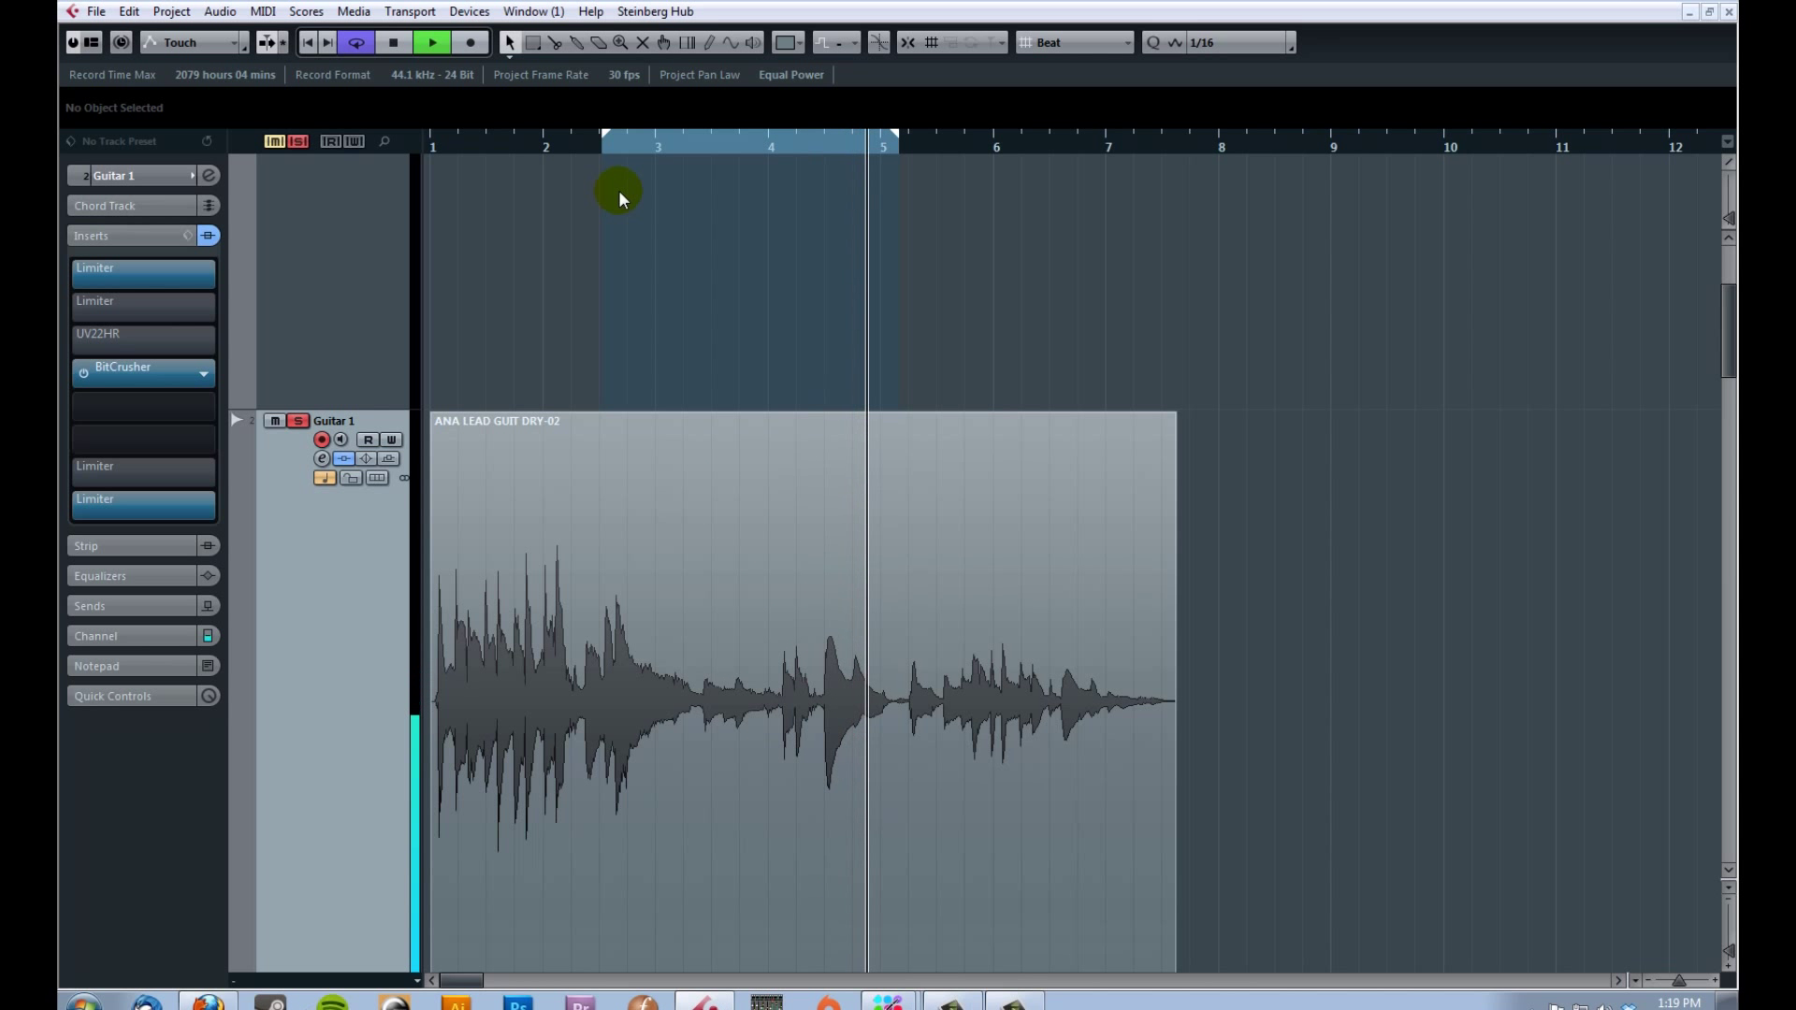
{"action": "key", "text": "space"}
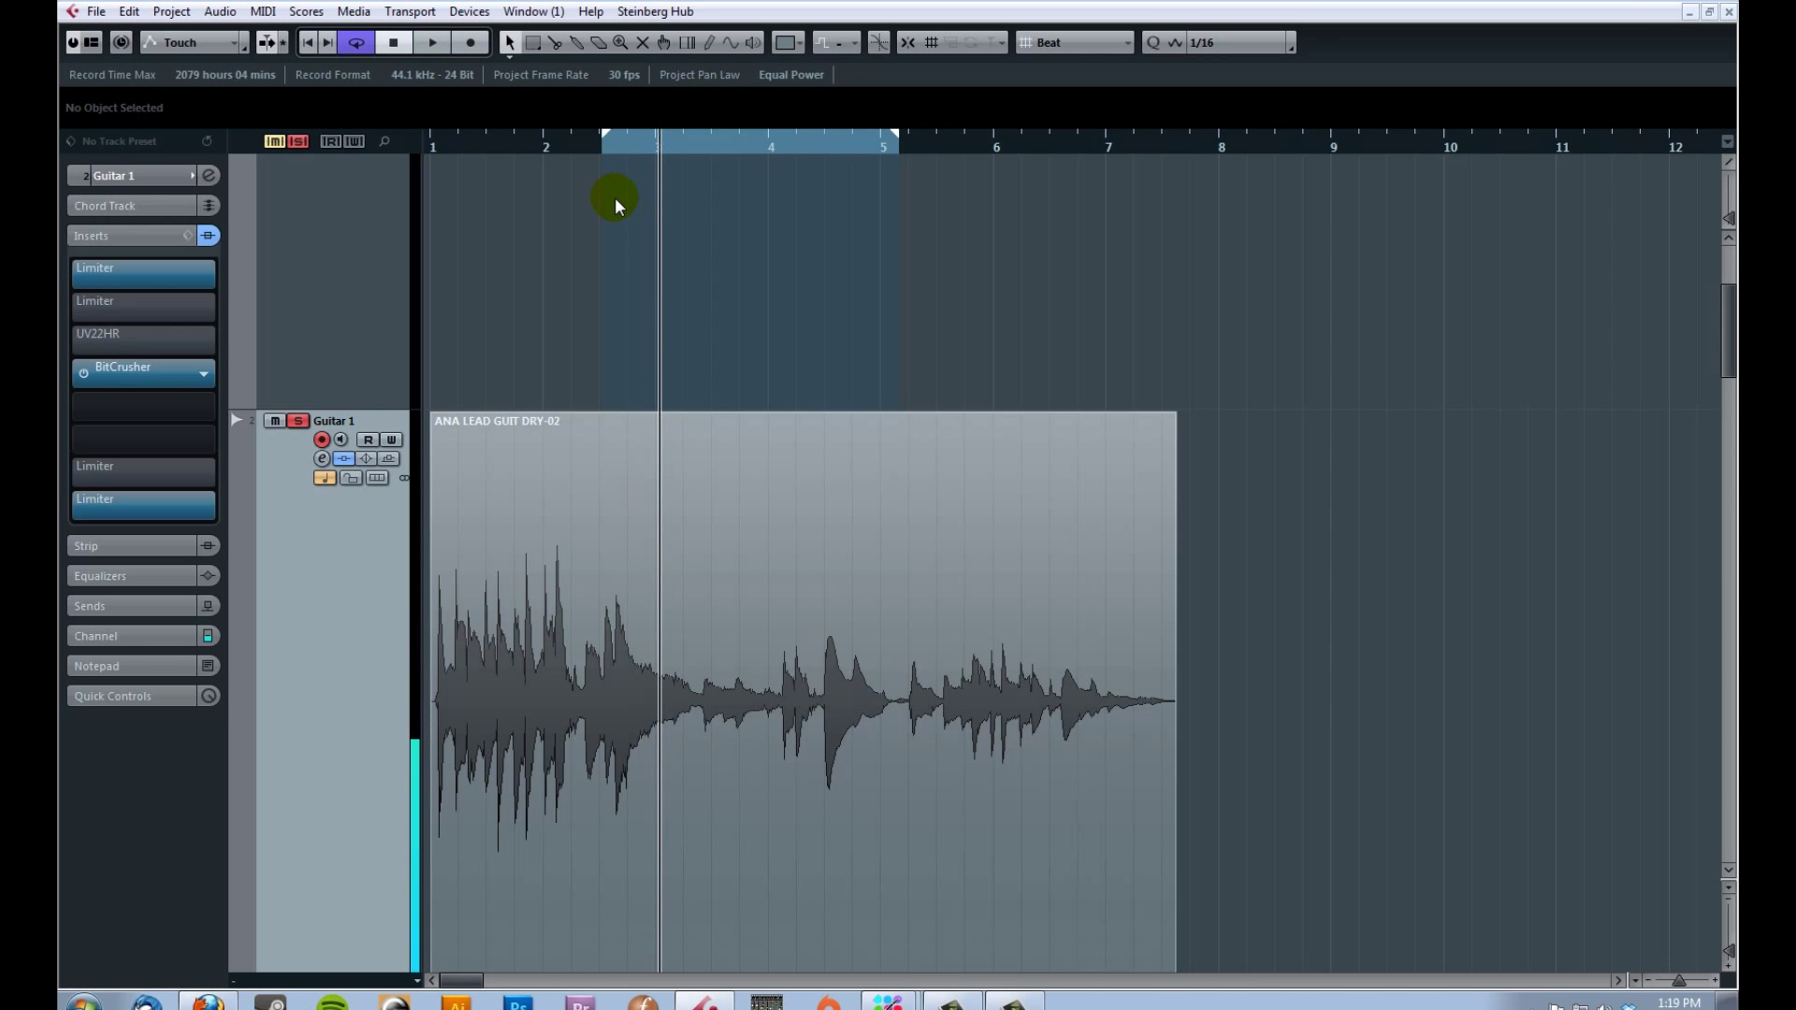
{"action": "mouse_move", "coordinate": [715, 531]}
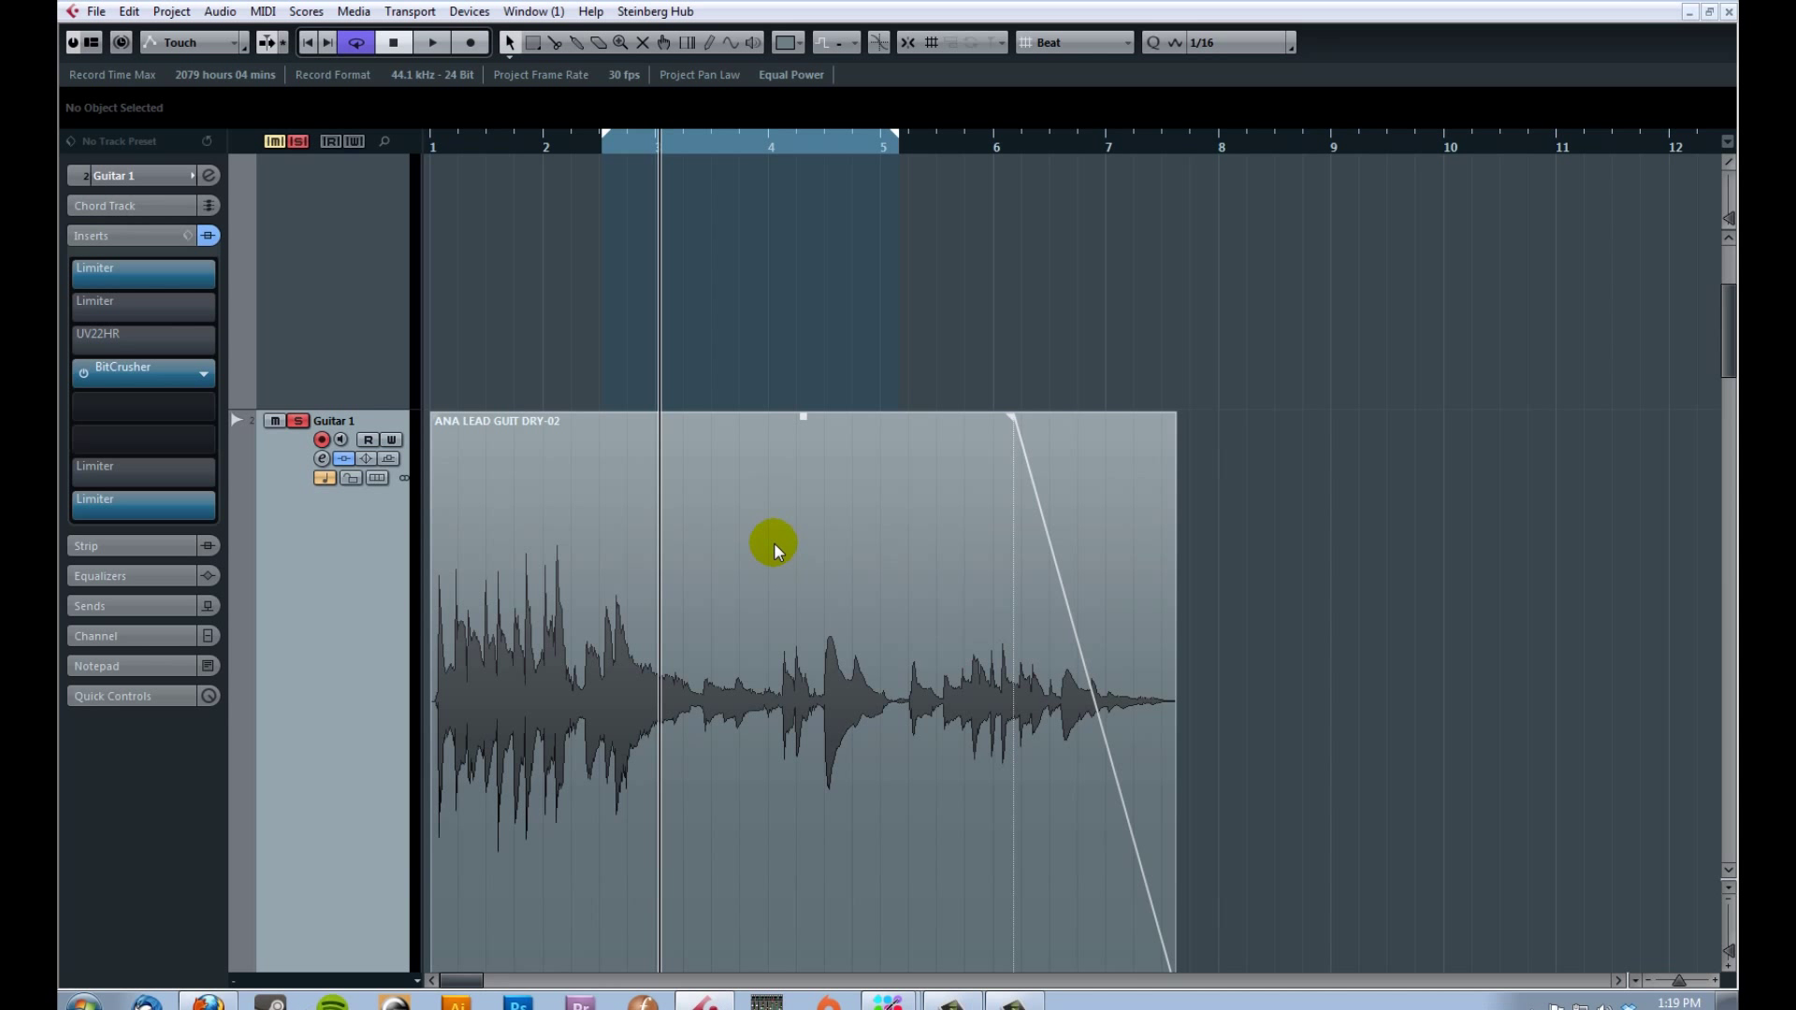
{"action": "left_click", "coordinate": [649, 140]}
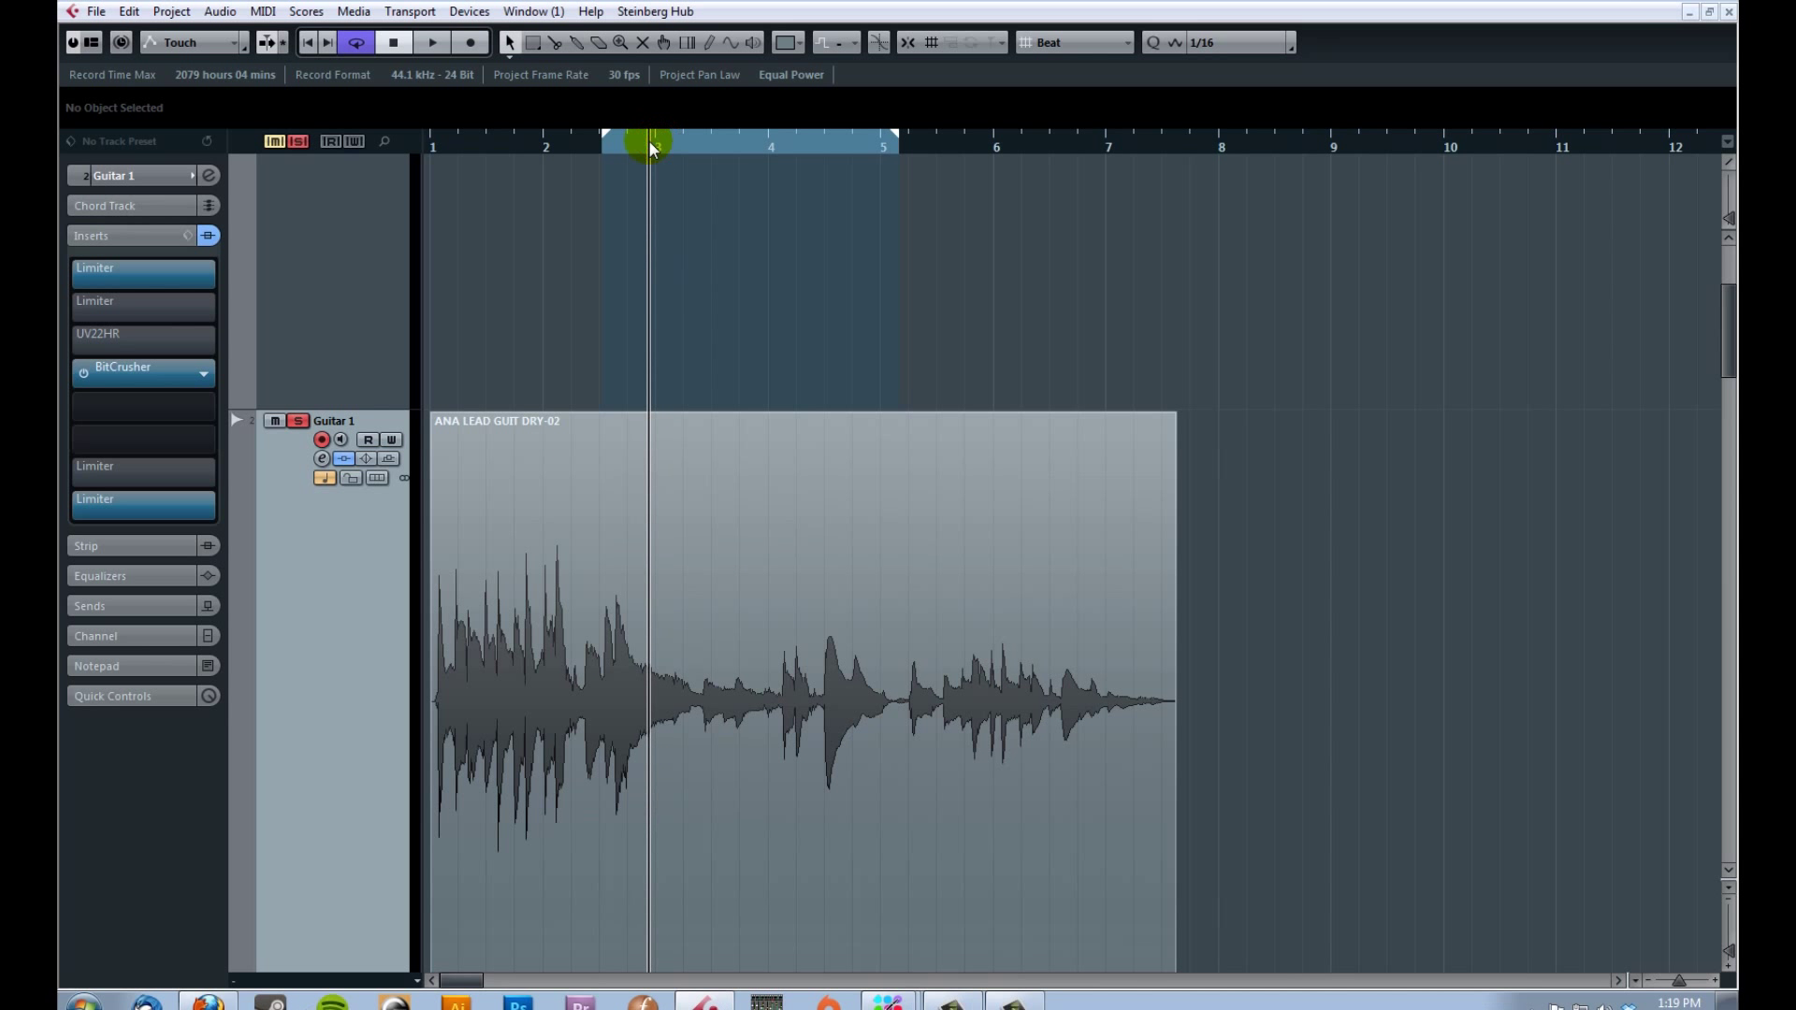
{"action": "key", "text": "space"}
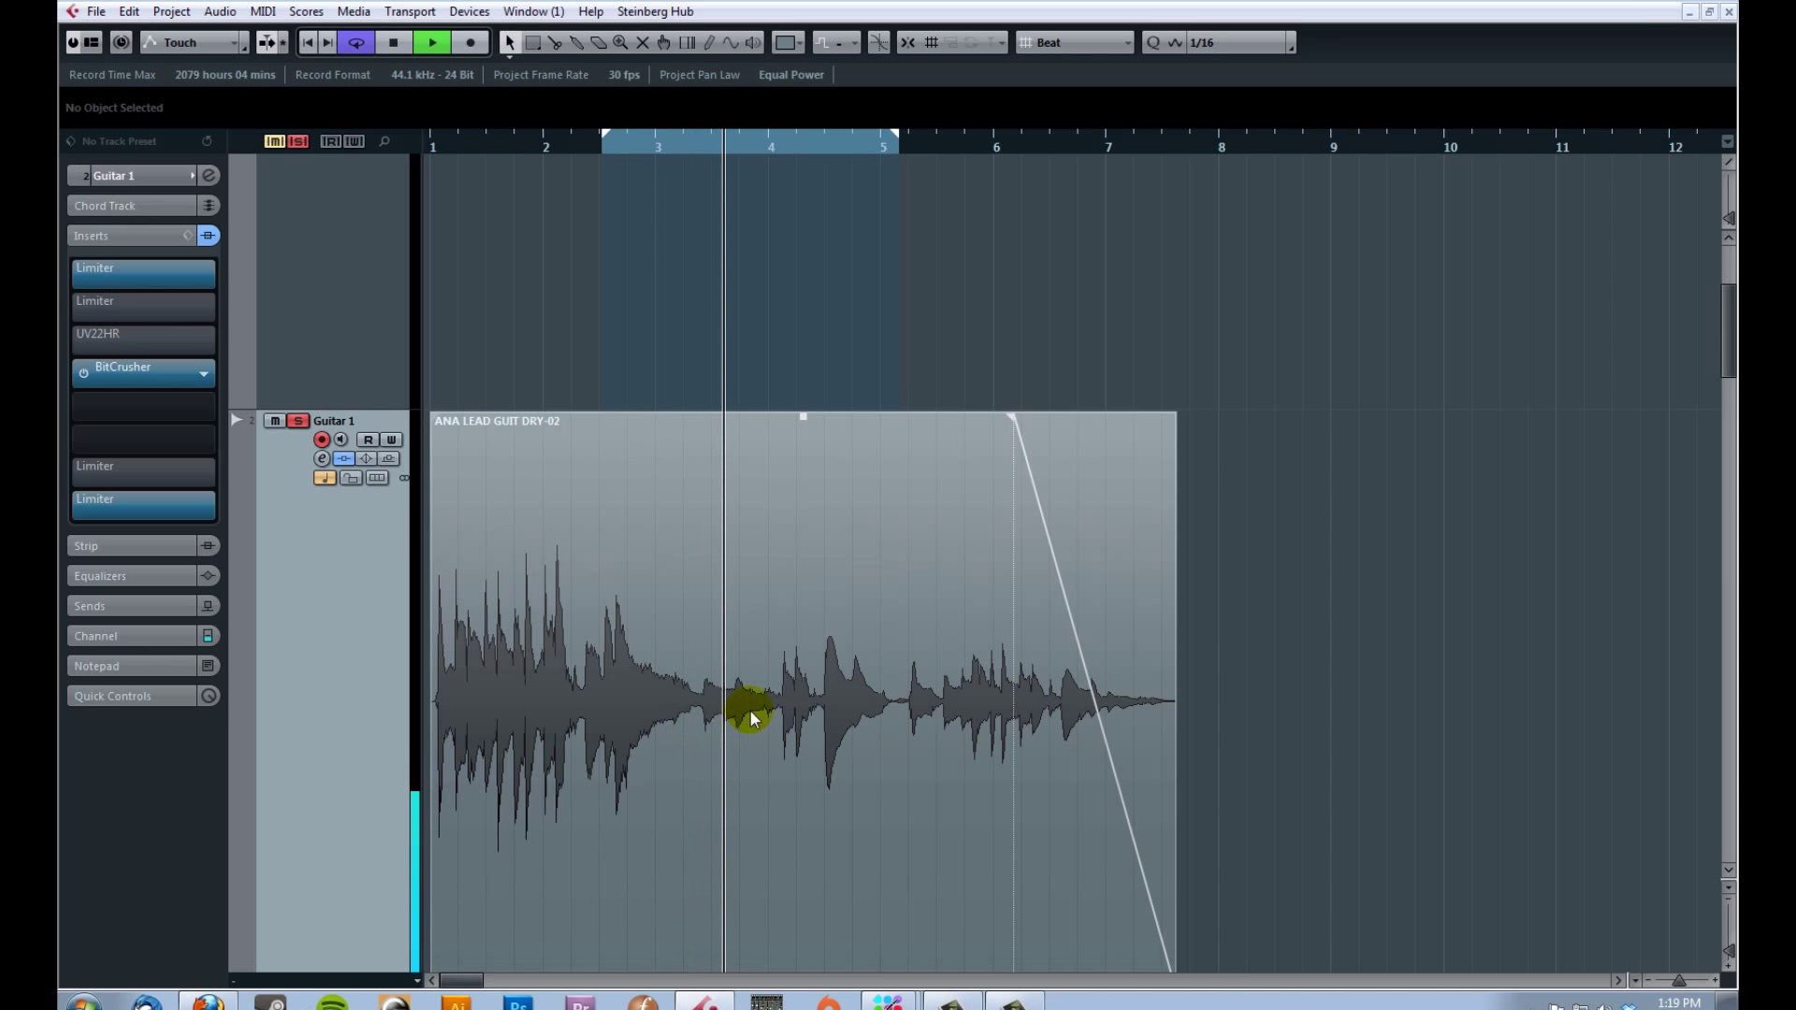
{"action": "key", "text": "space"}
{"action": "left_click_drag", "start_coordinate": [784, 136], "coordinate": [597, 255]}
{"action": "key", "text": "space"}
{"action": "key", "text": "space"}
{"action": "left_click_drag", "start_coordinate": [514, 144], "coordinate": [575, 177]}
{"action": "key", "text": "space"}
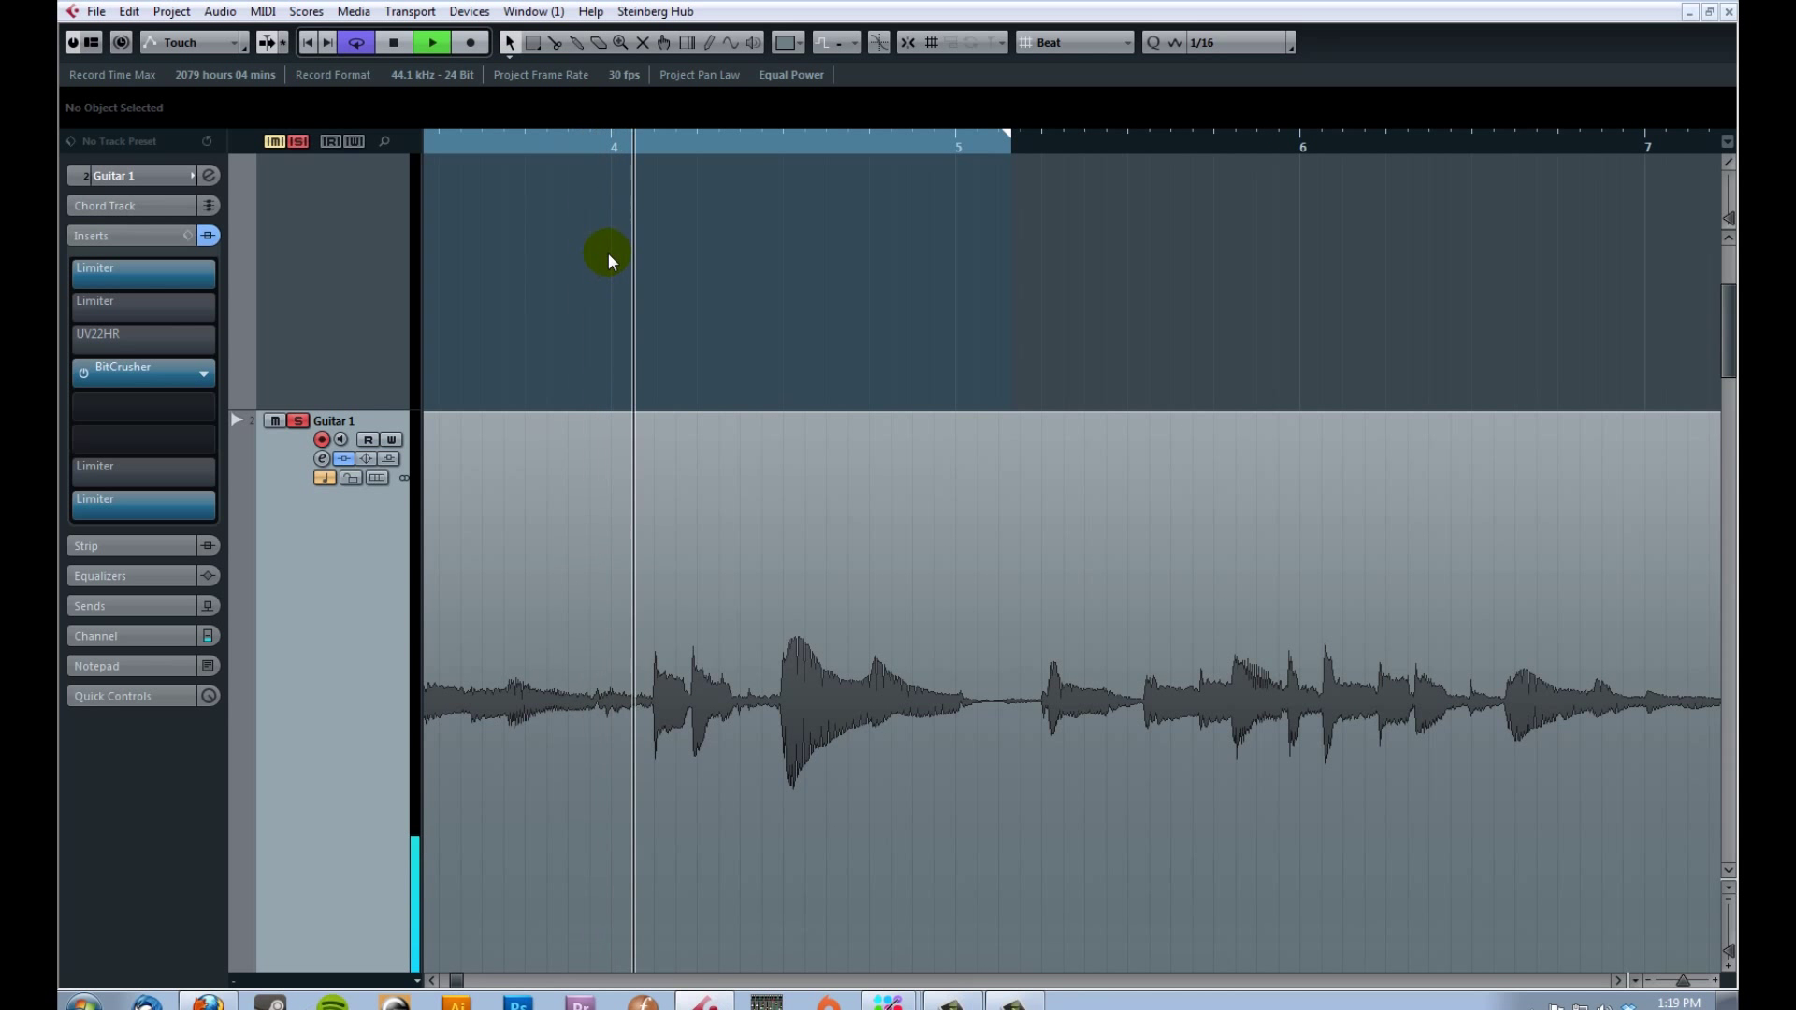
{"action": "left_click", "coordinate": [625, 149]}
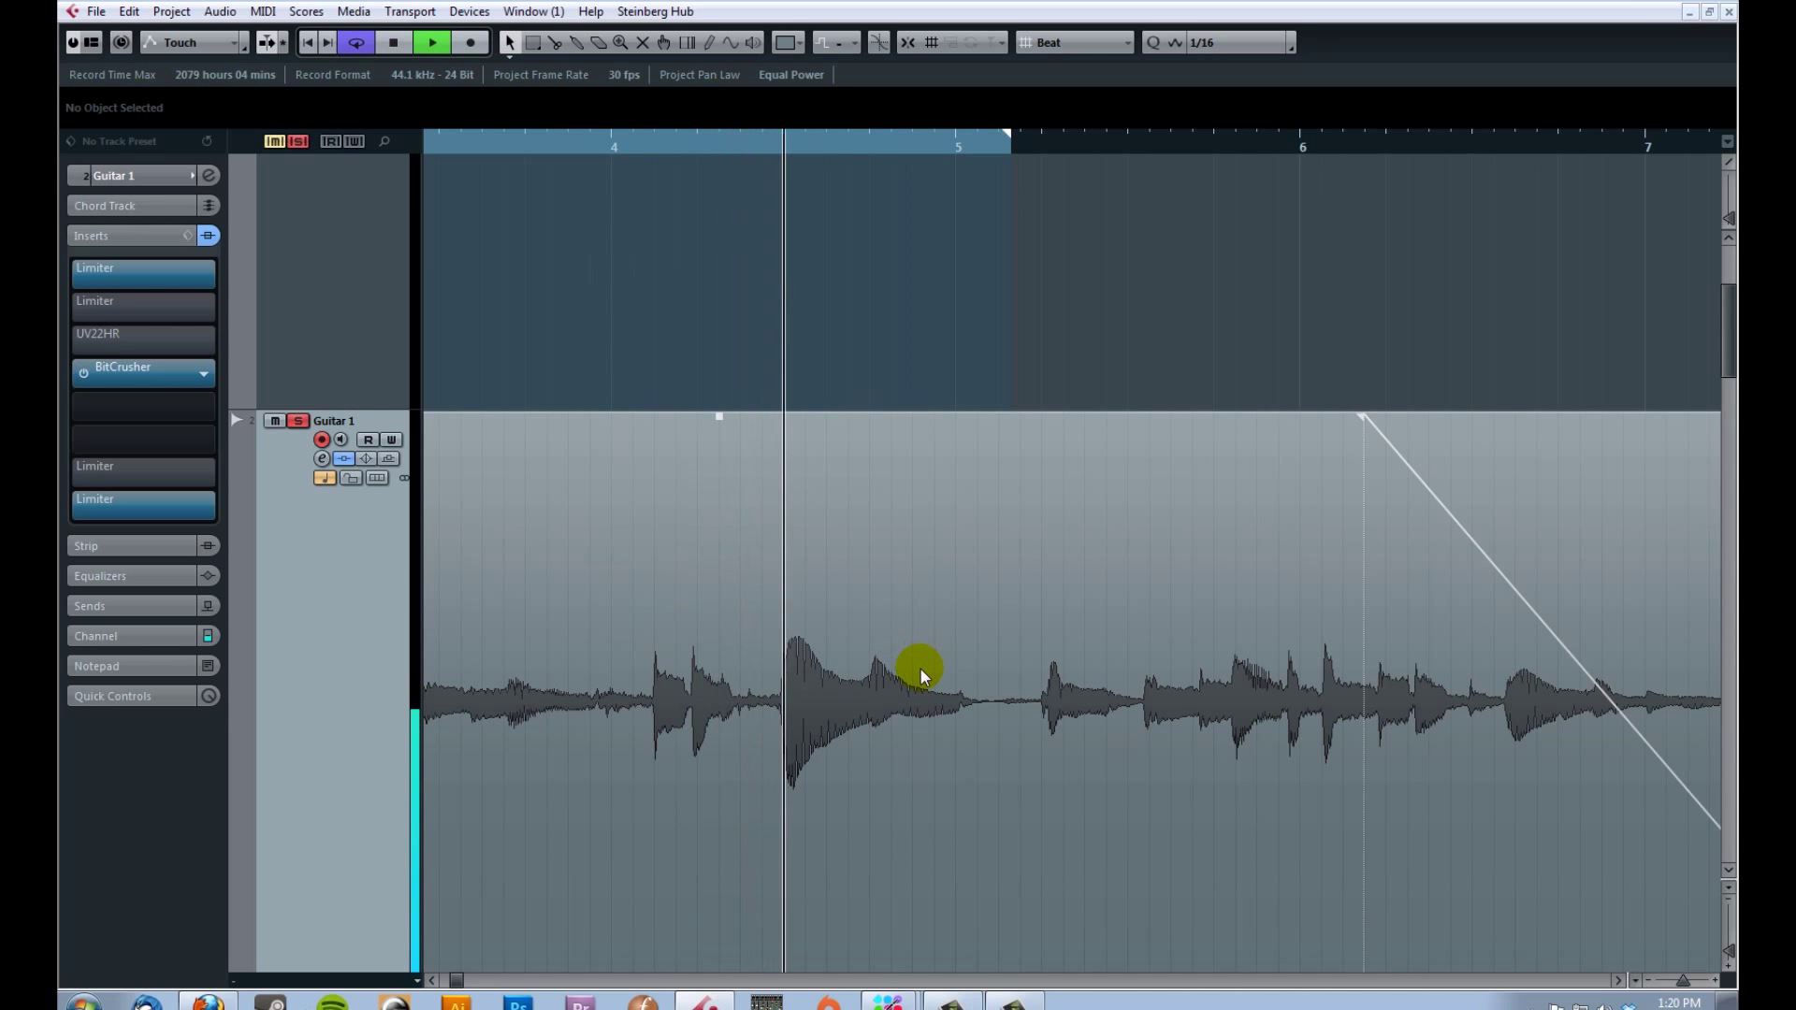
{"action": "left_click_drag", "start_coordinate": [685, 147], "coordinate": [1008, 193]}
{"action": "key", "text": "space"}
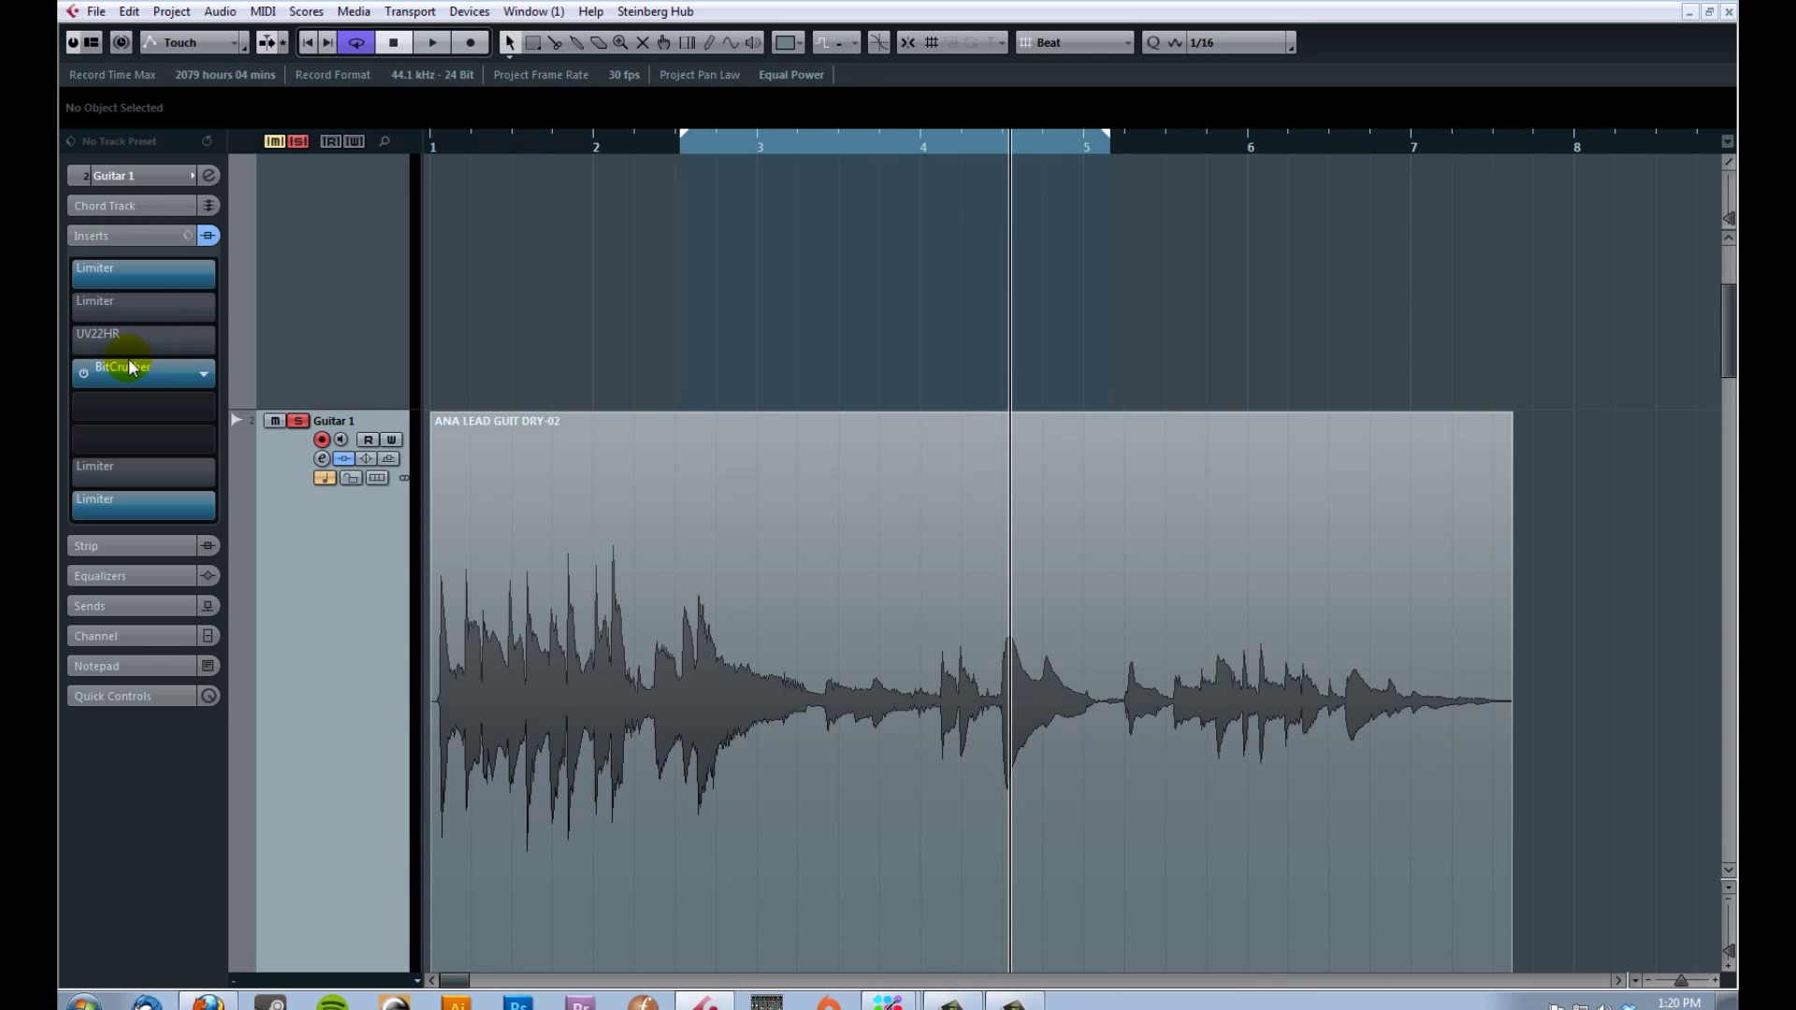
Step: Toggle the UV22HR dither insert, review its settings, and leave it enabled
{"action": "left_click", "coordinate": [84, 341]}
{"action": "left_click", "coordinate": [85, 340]}
{"action": "left_click", "coordinate": [116, 334]}
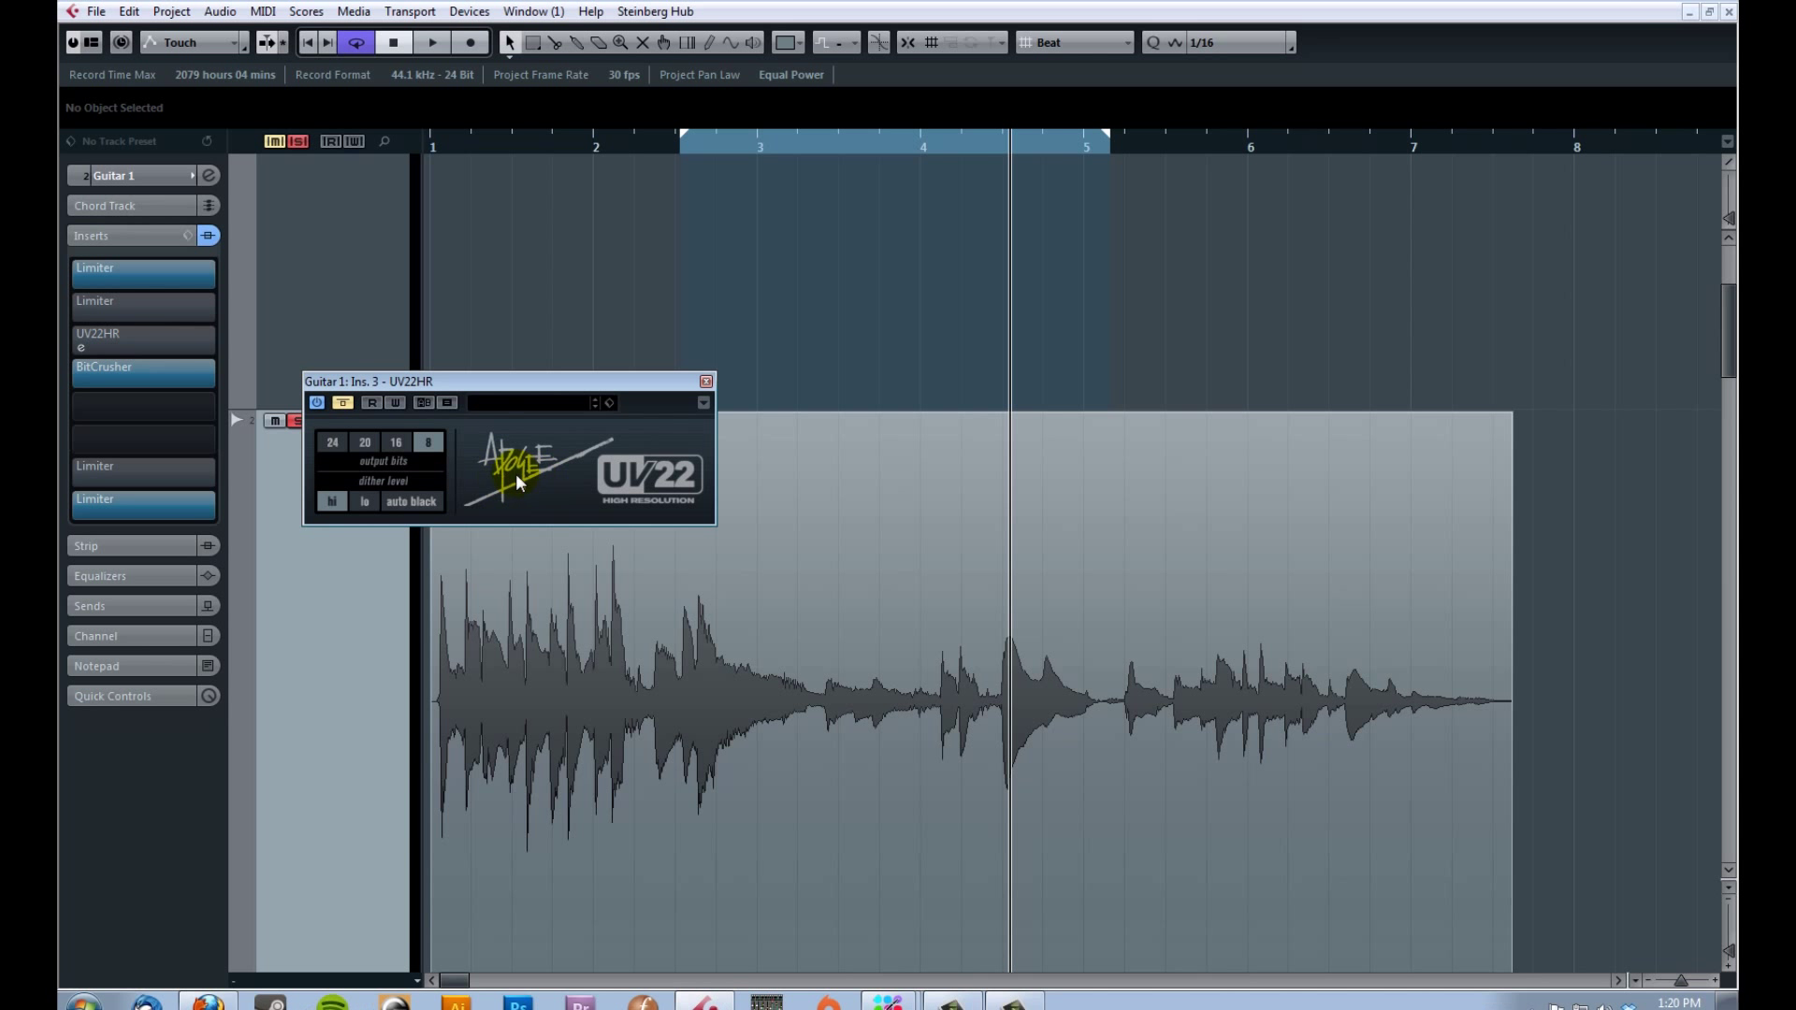
{"action": "left_click", "coordinate": [705, 382]}
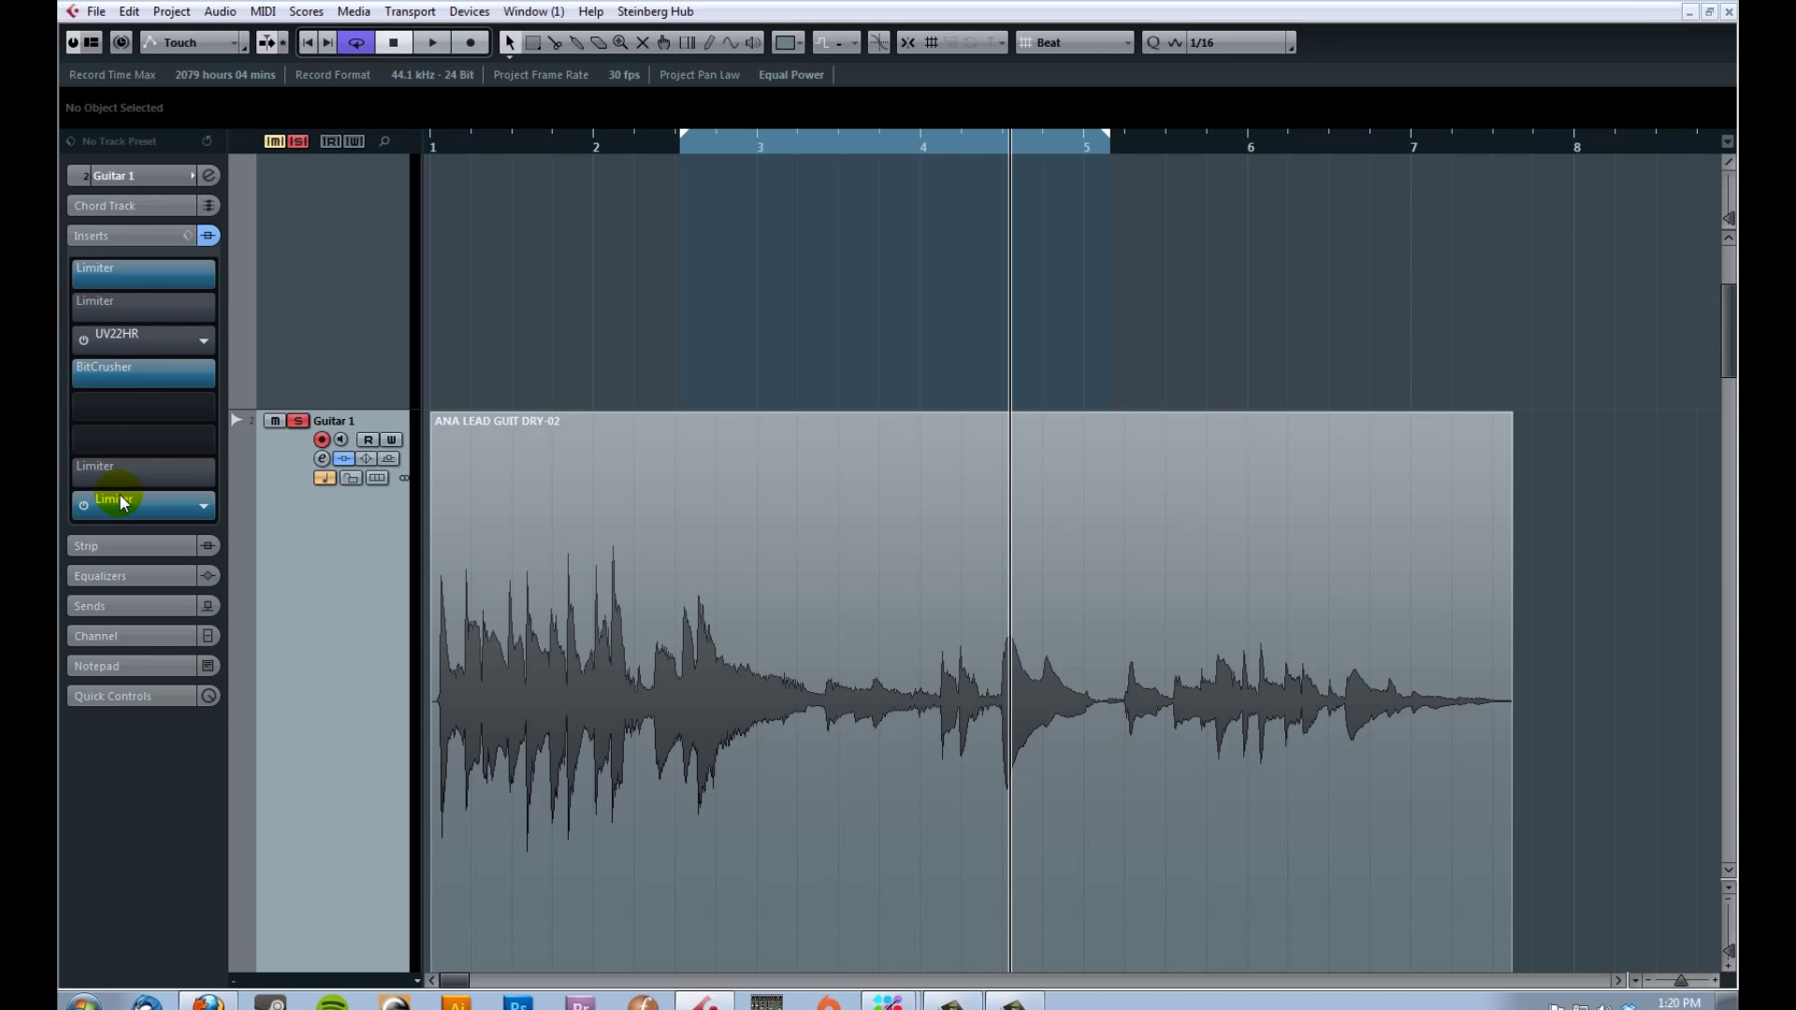
{"action": "left_click", "coordinate": [83, 339]}
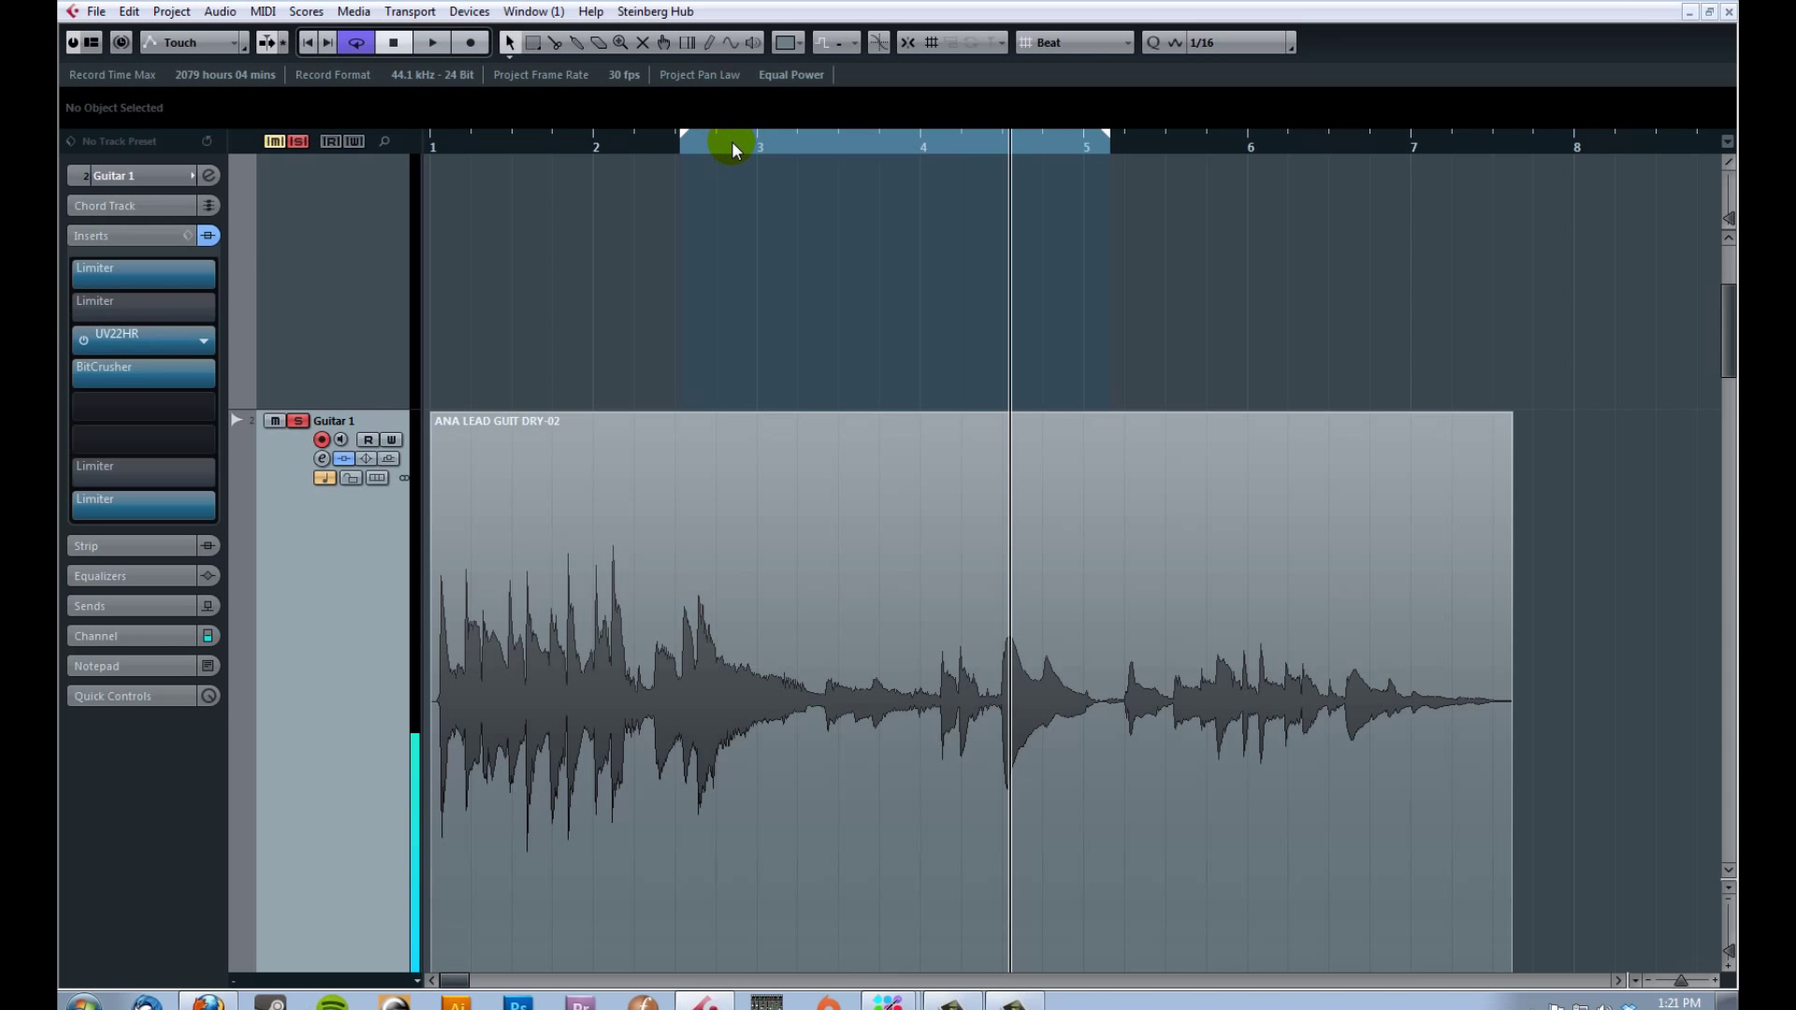
Step: Play the loop from its start through UV22HR, then stop and toggle its bypass
{"action": "left_click_drag", "start_coordinate": [752, 148], "coordinate": [683, 161]}
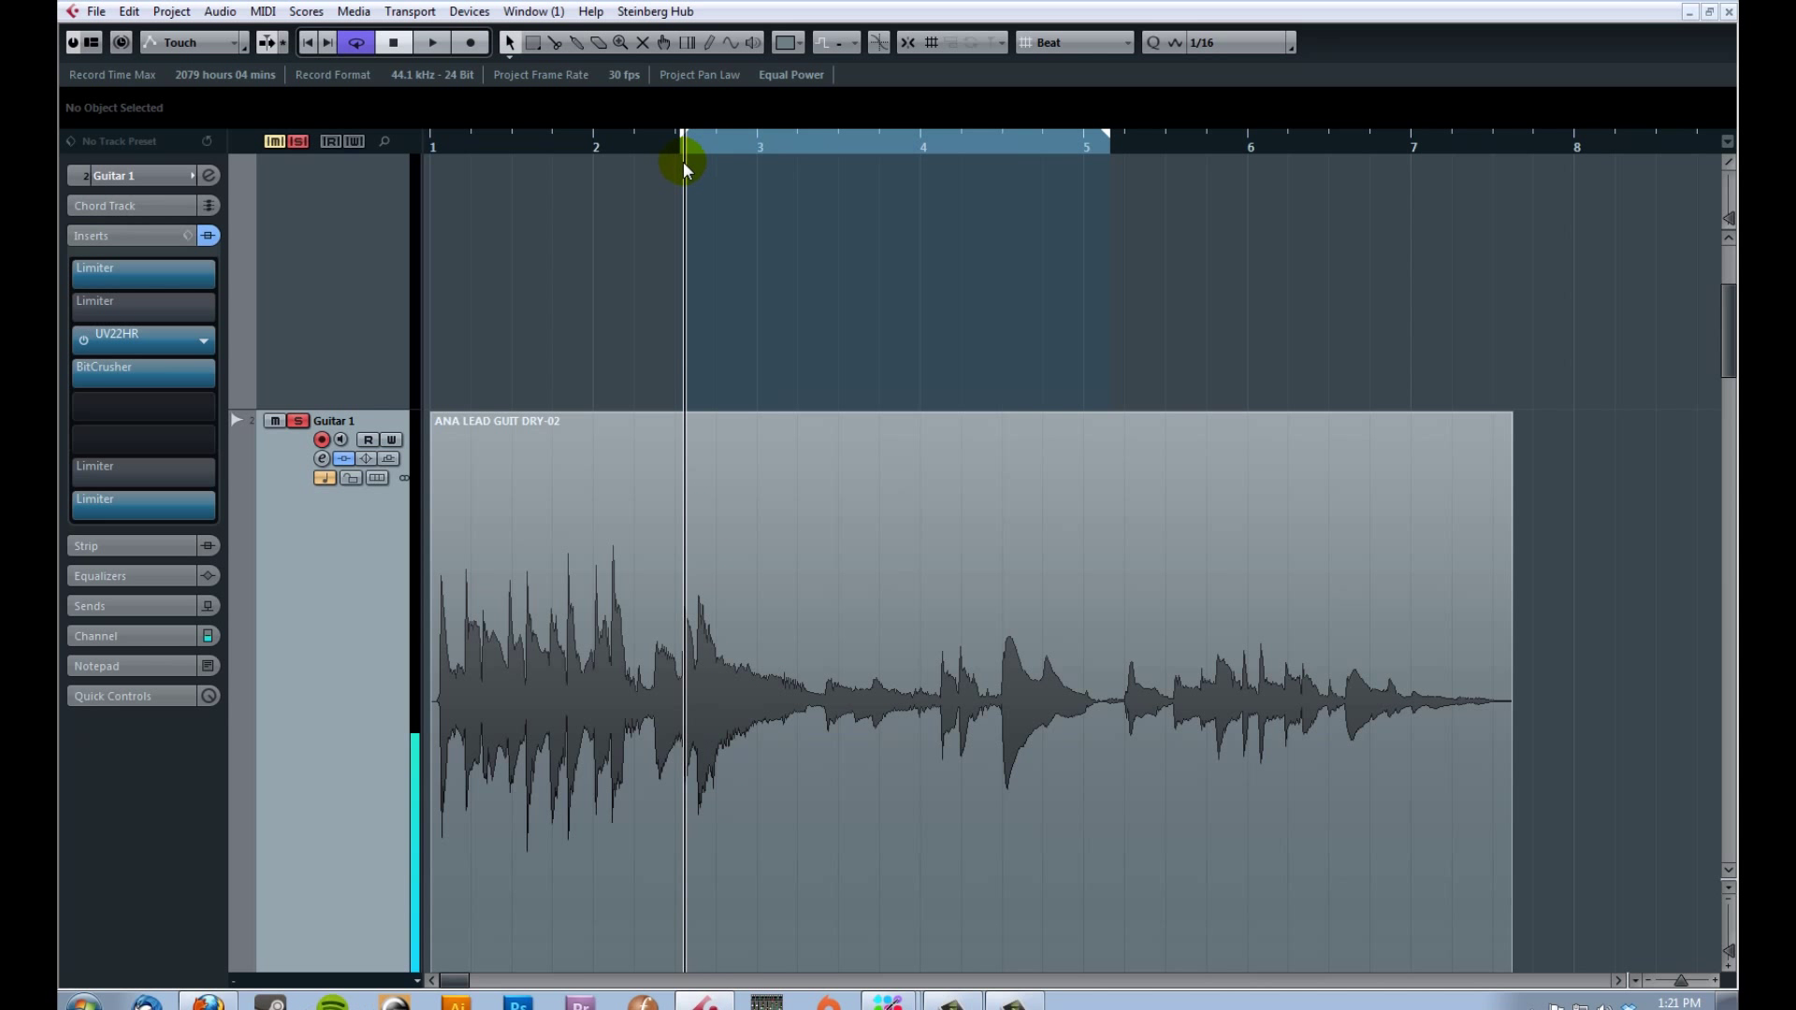
{"action": "key", "text": "space"}
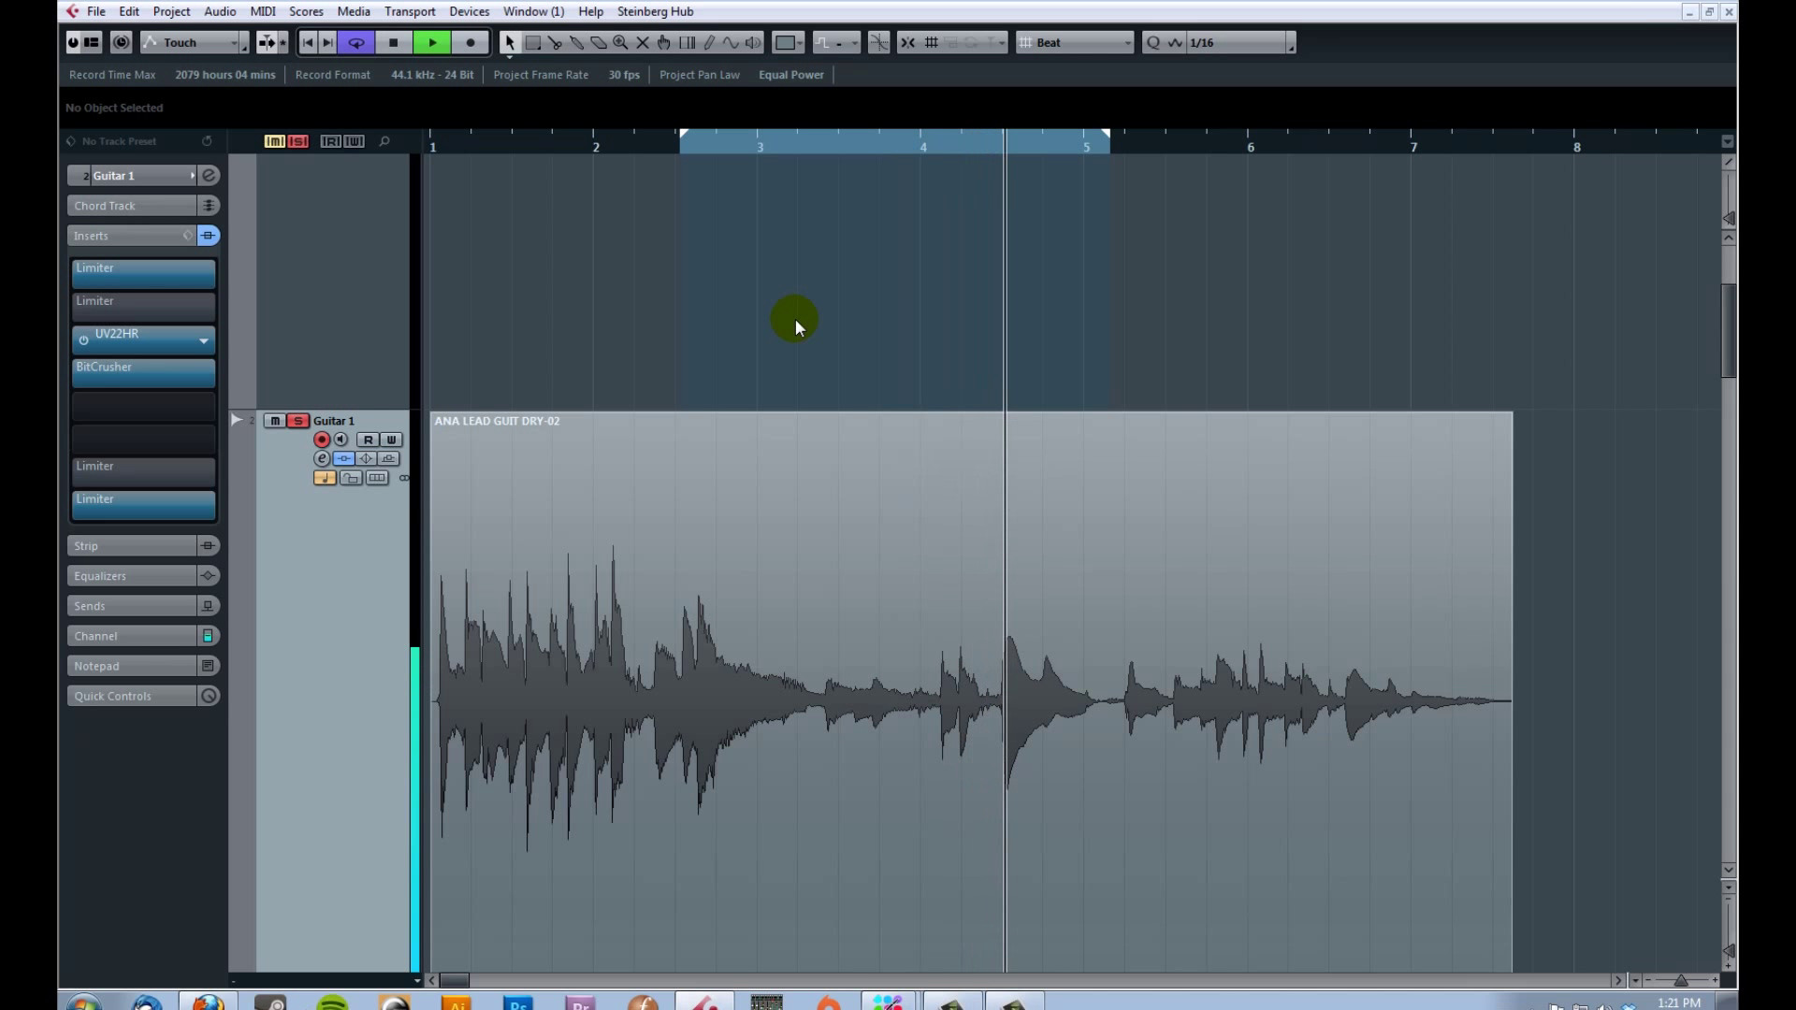
{"action": "key", "text": "space"}
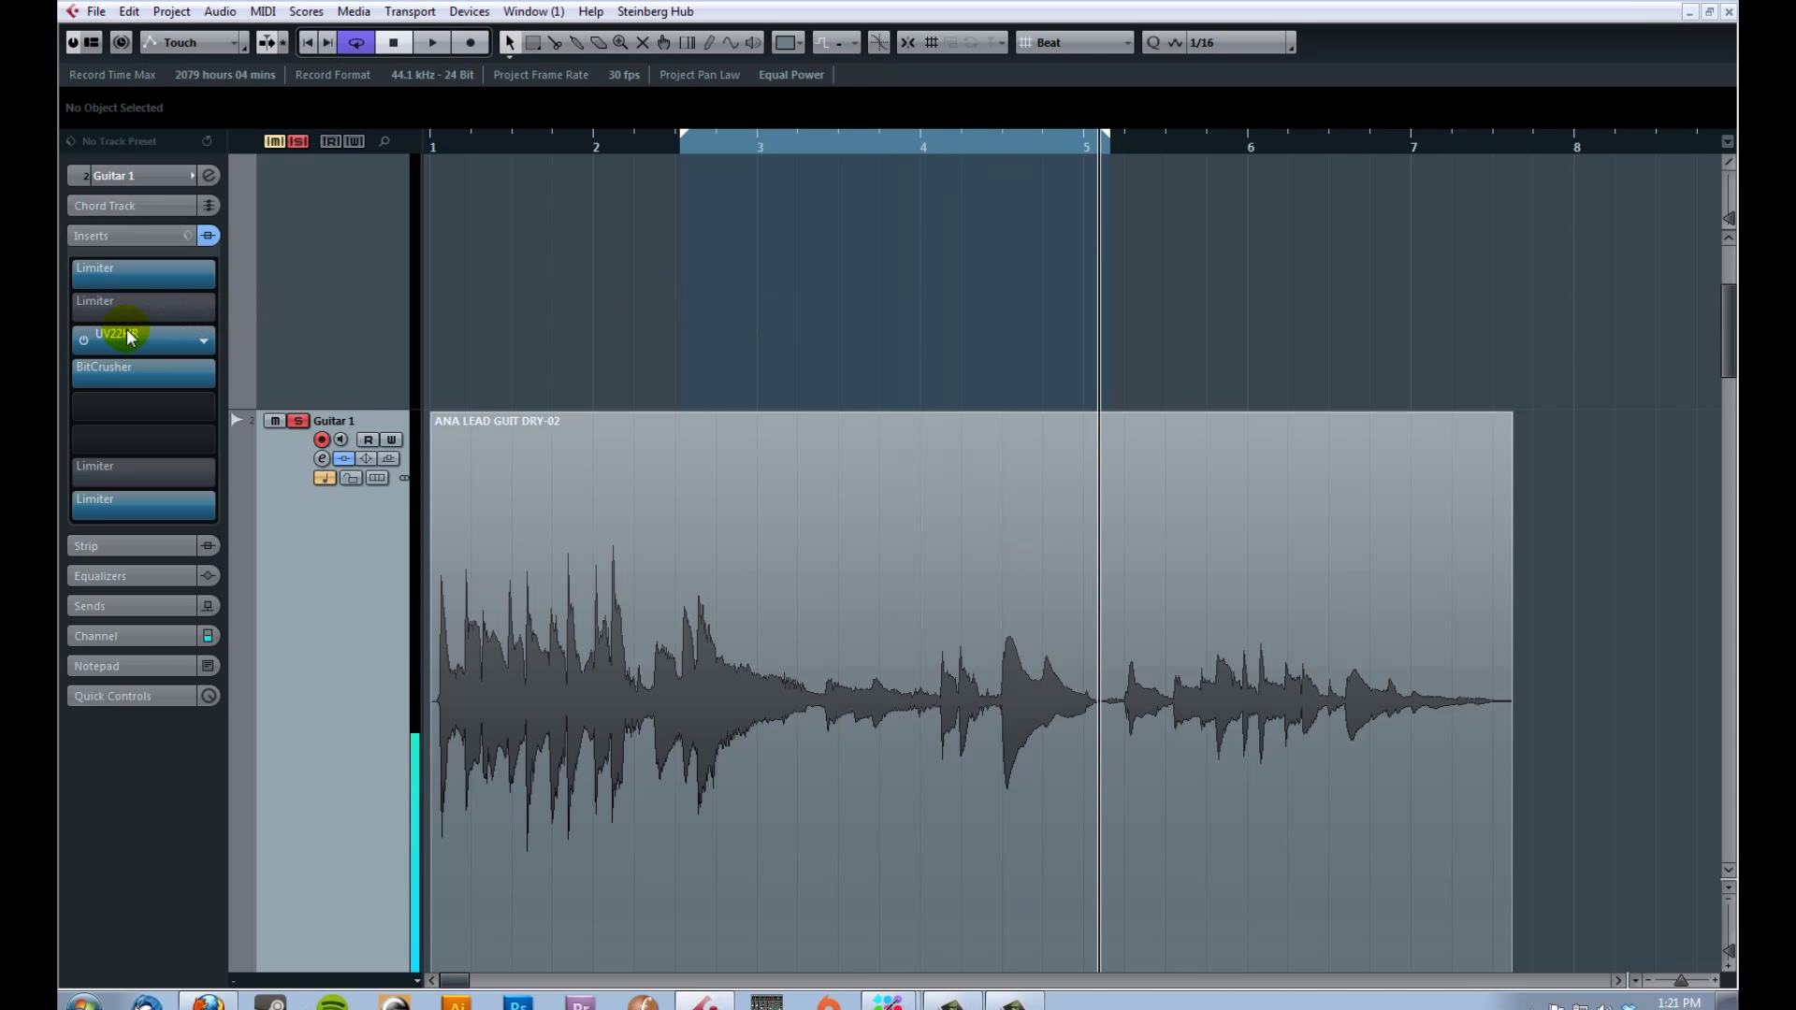
{"action": "left_click", "coordinate": [83, 339]}
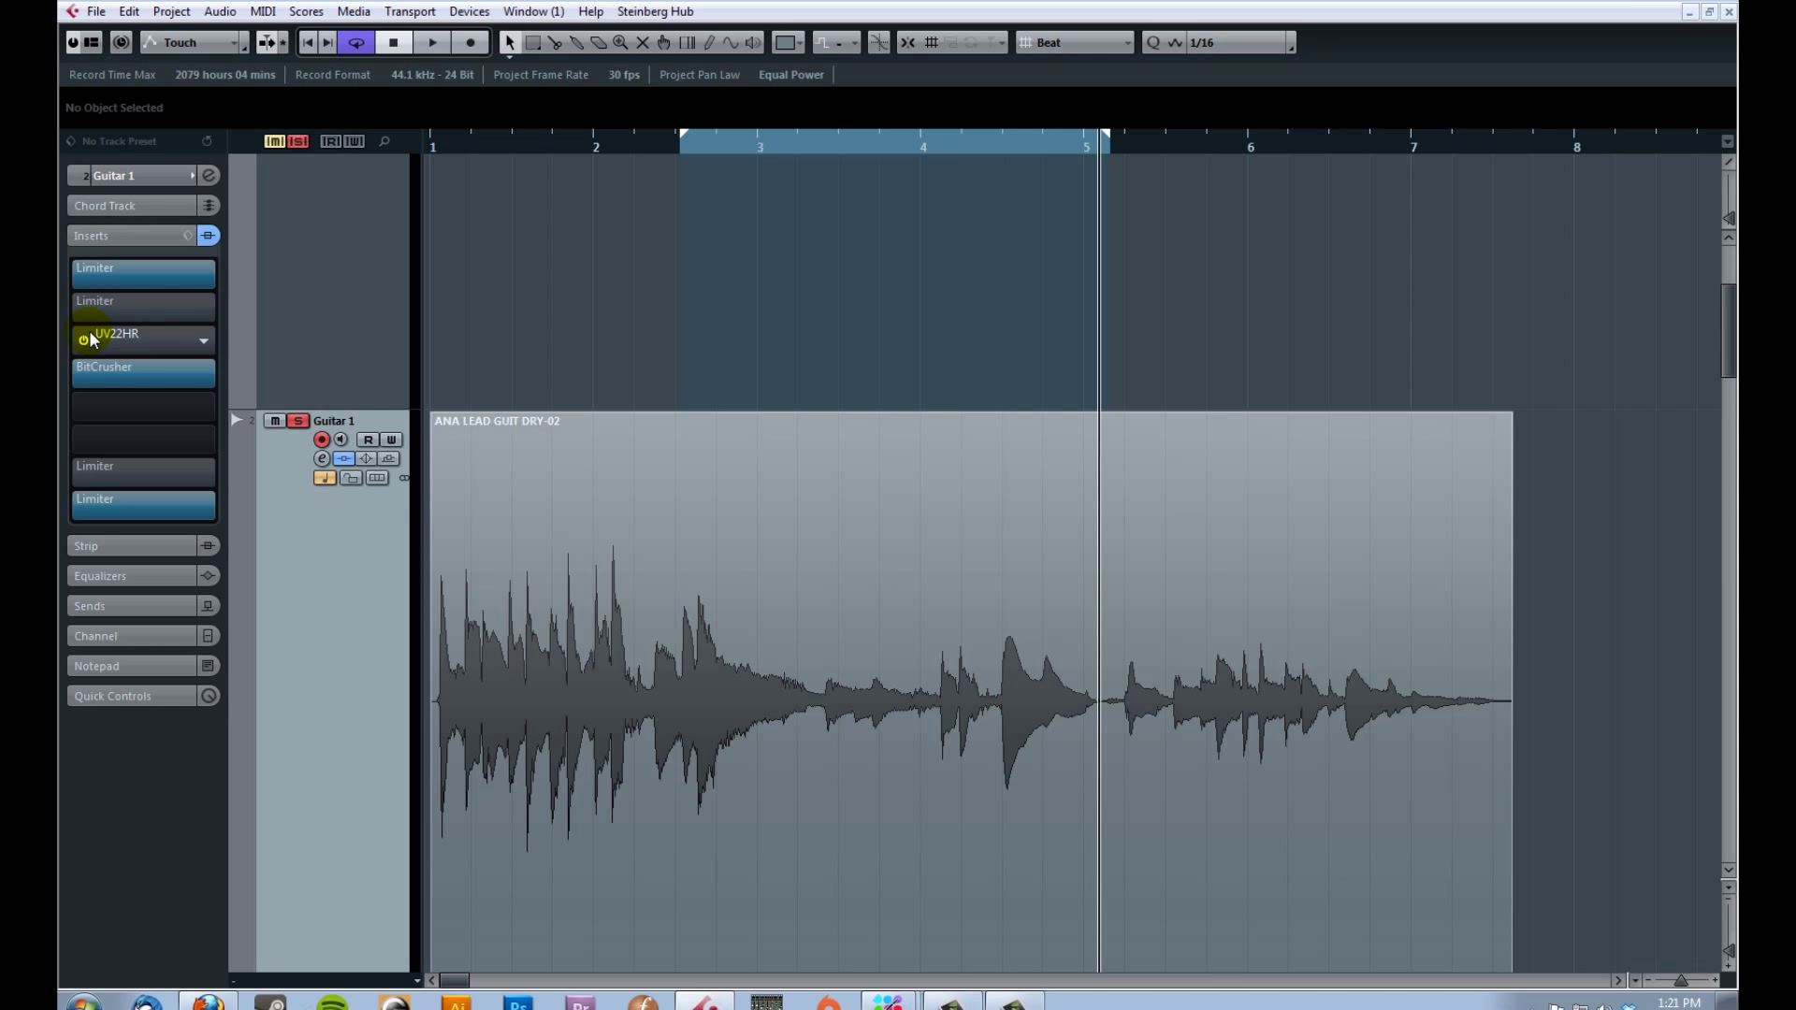
{"action": "left_click", "coordinate": [83, 340]}
Step: Replay the loop comparing UV22HR on and off, stopping with UV22HR bypassed
{"action": "key", "text": "space"}
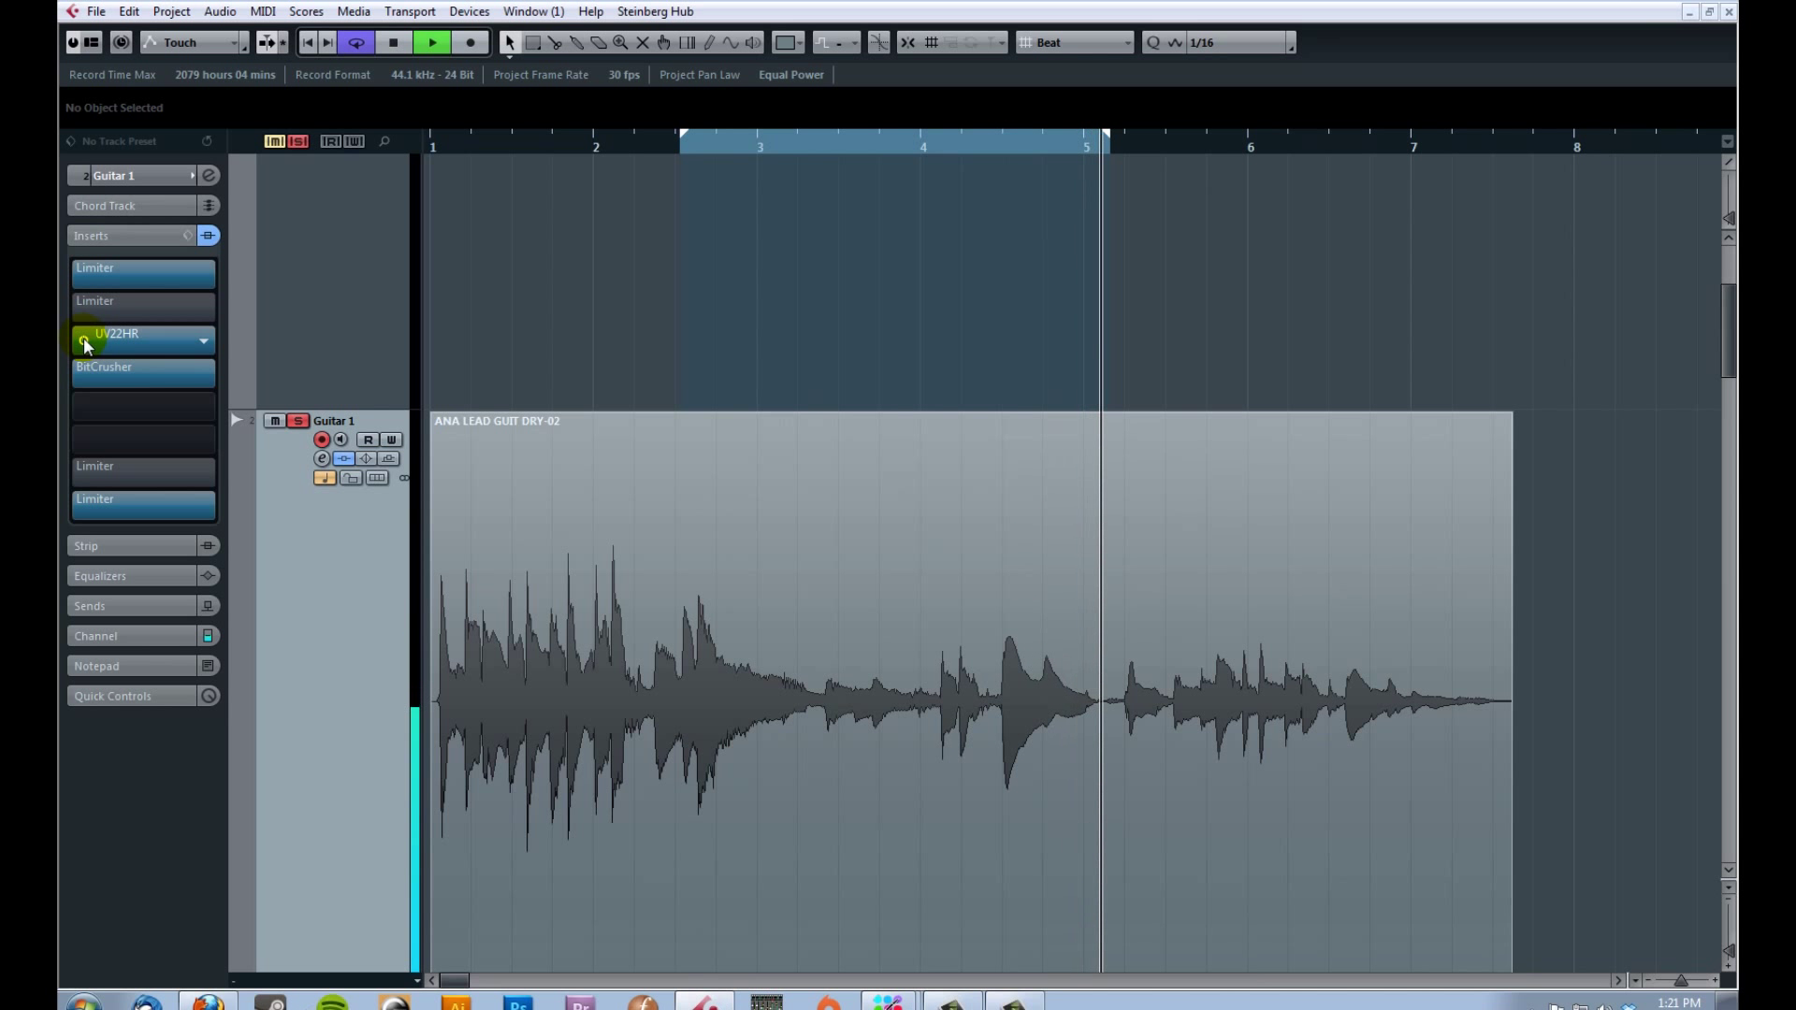
{"action": "left_click", "coordinate": [83, 339]}
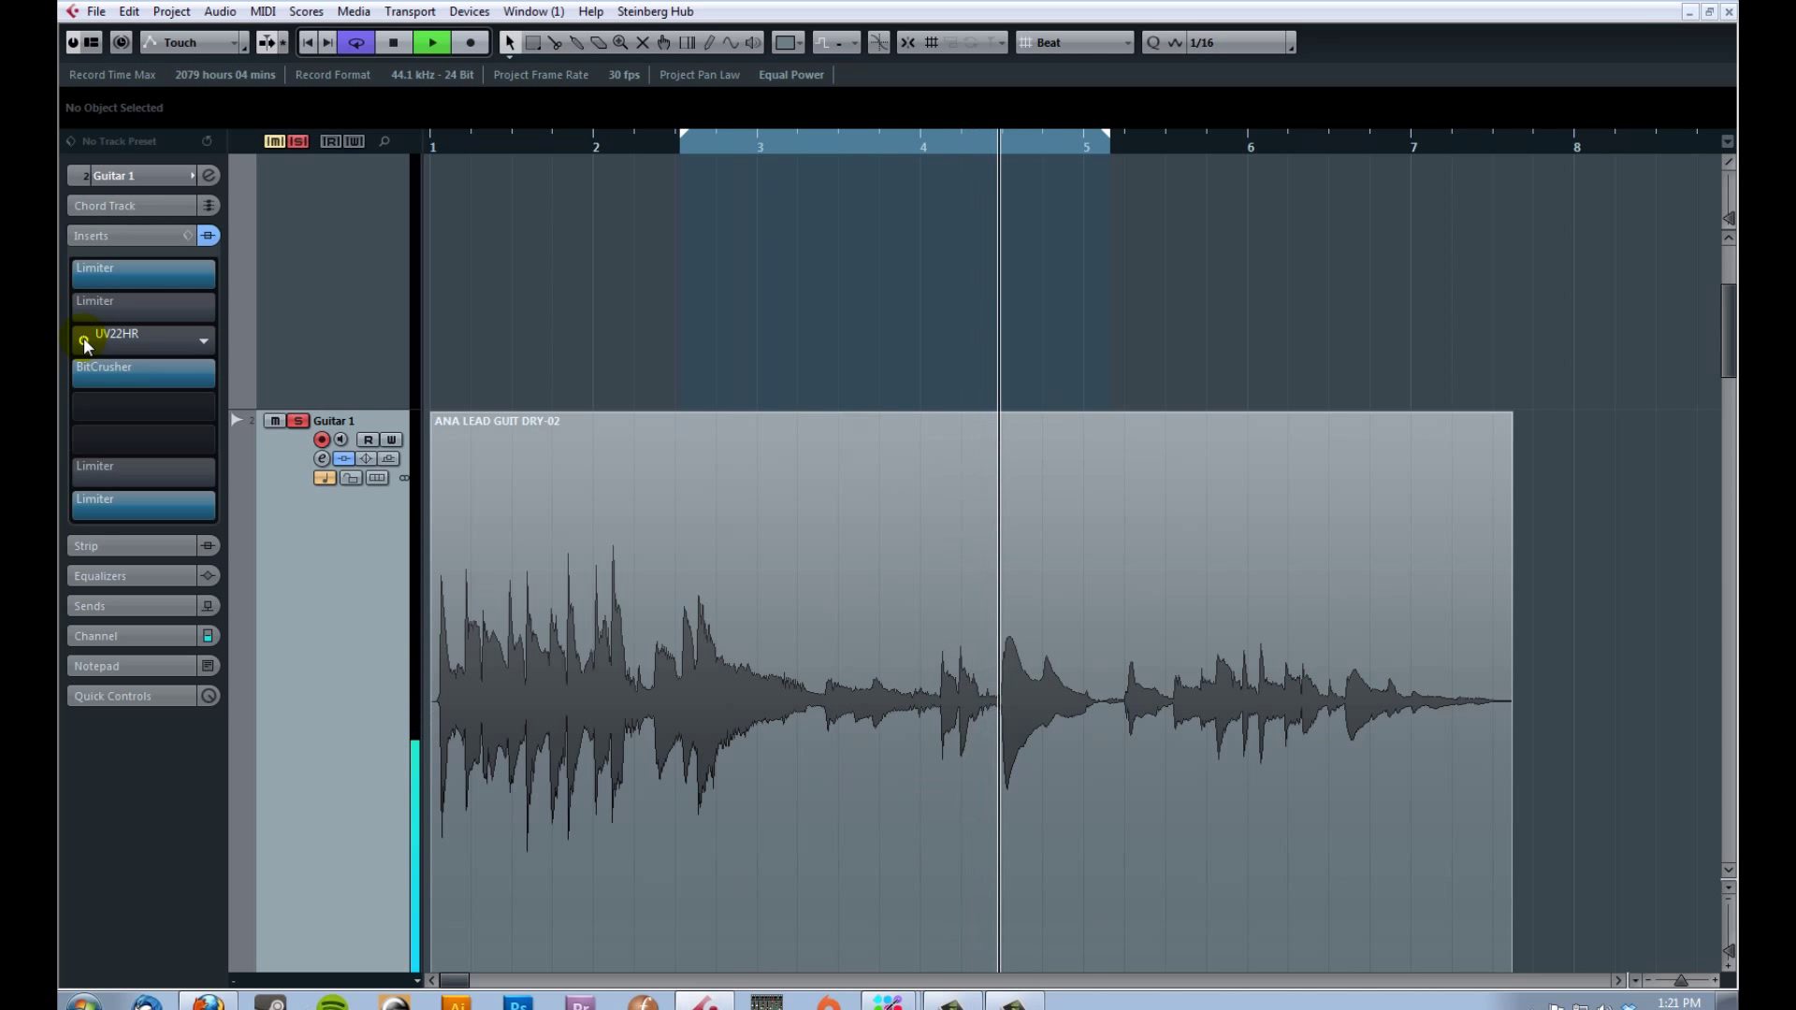
{"action": "left_click", "coordinate": [83, 339]}
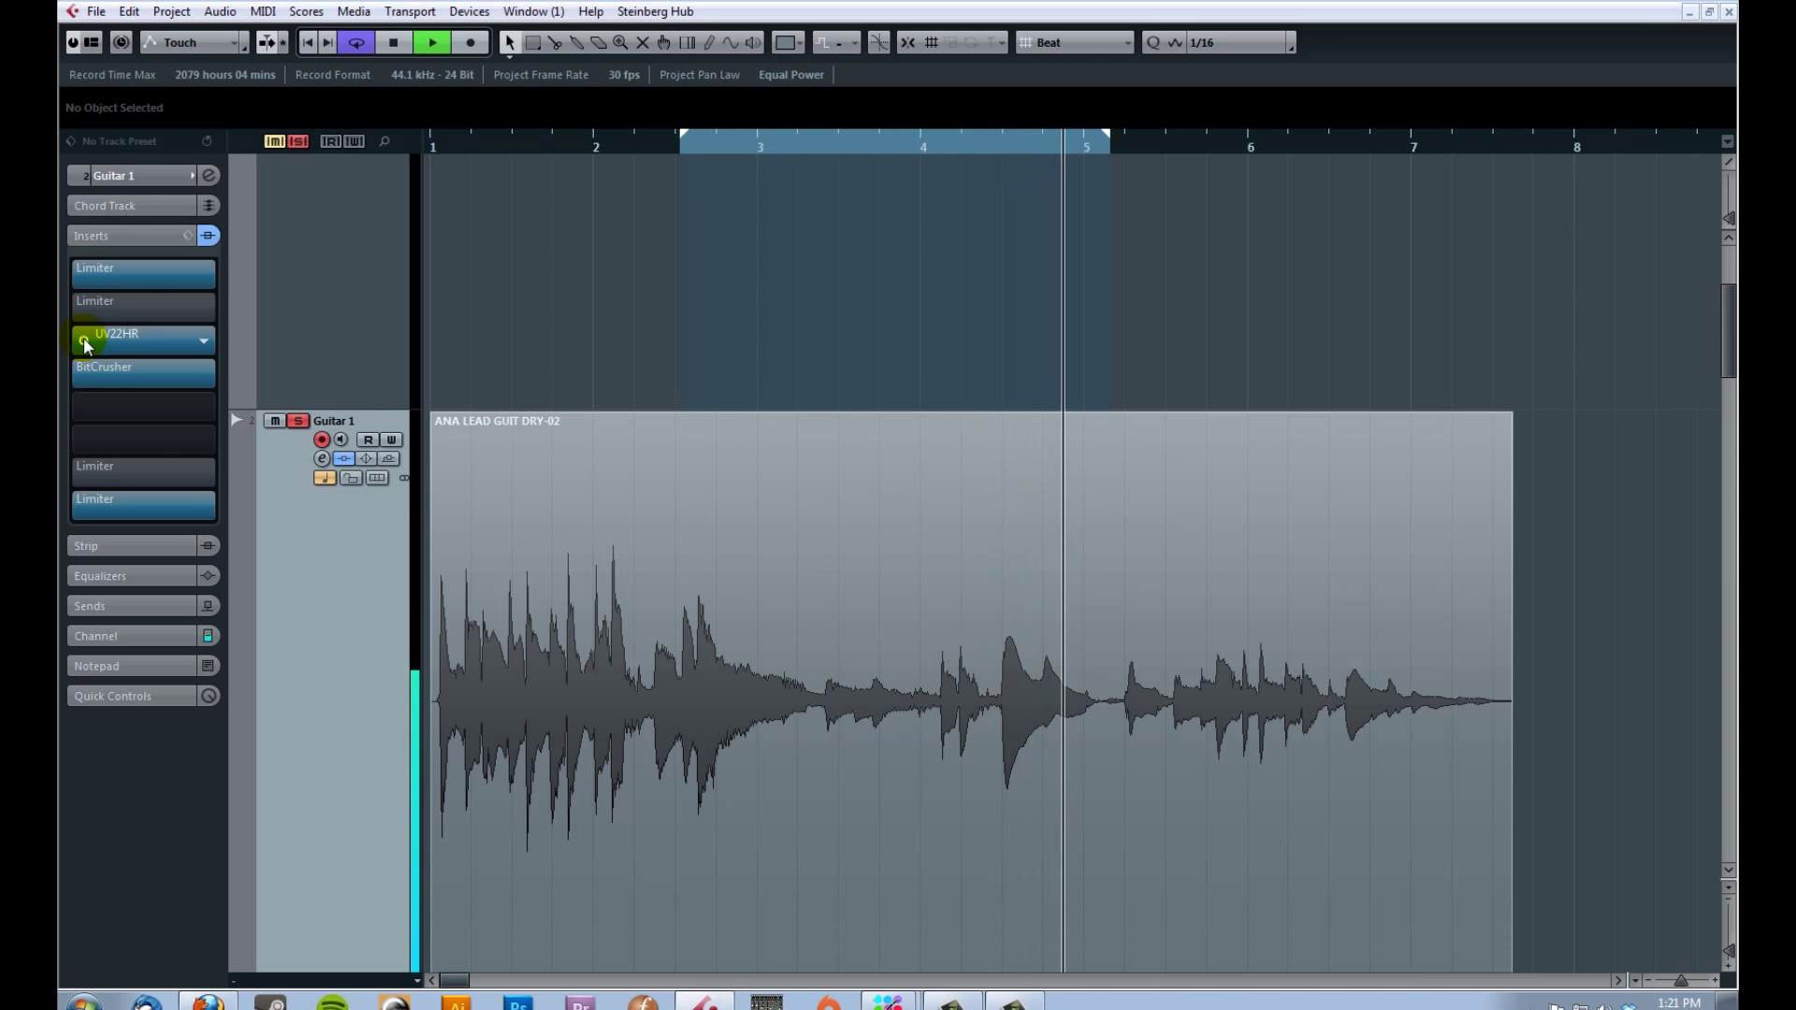
{"action": "key", "text": "space"}
{"action": "left_click", "coordinate": [84, 341]}
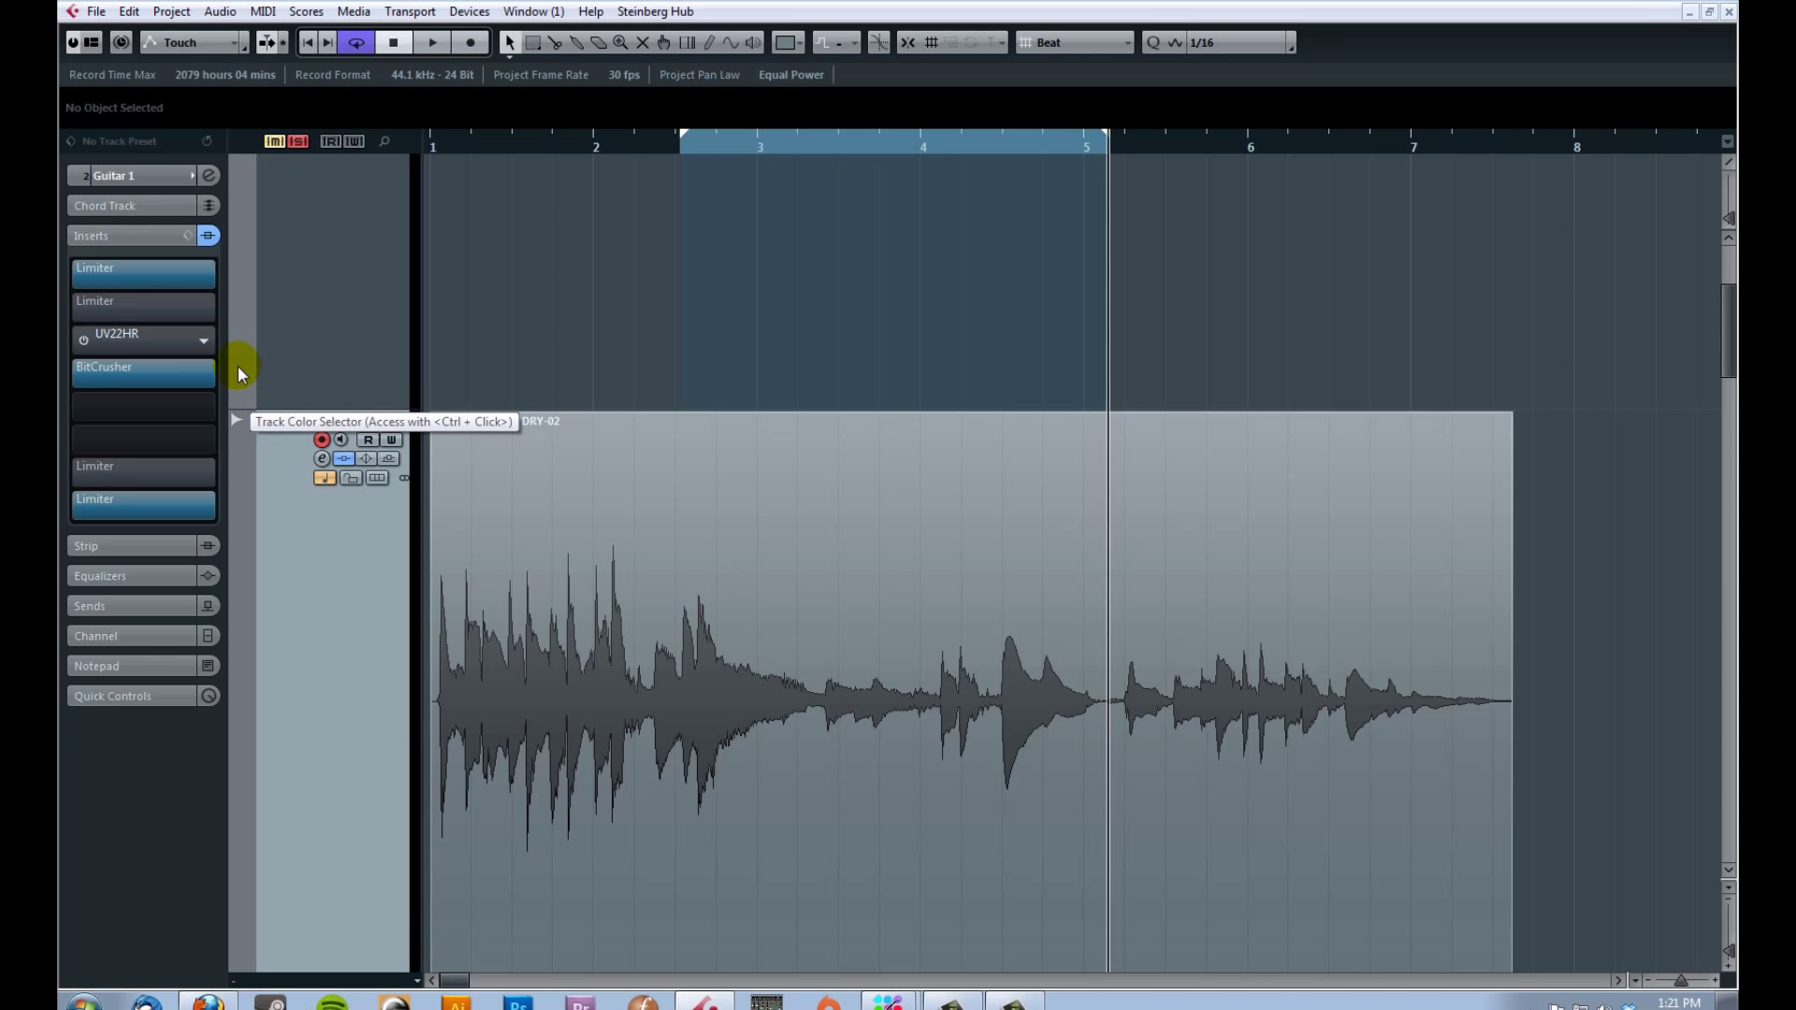
Step: Bypass both Limiters and BitCrusher, keep UV22HR active, and return playback to the loop start
{"action": "left_click", "coordinate": [82, 503]}
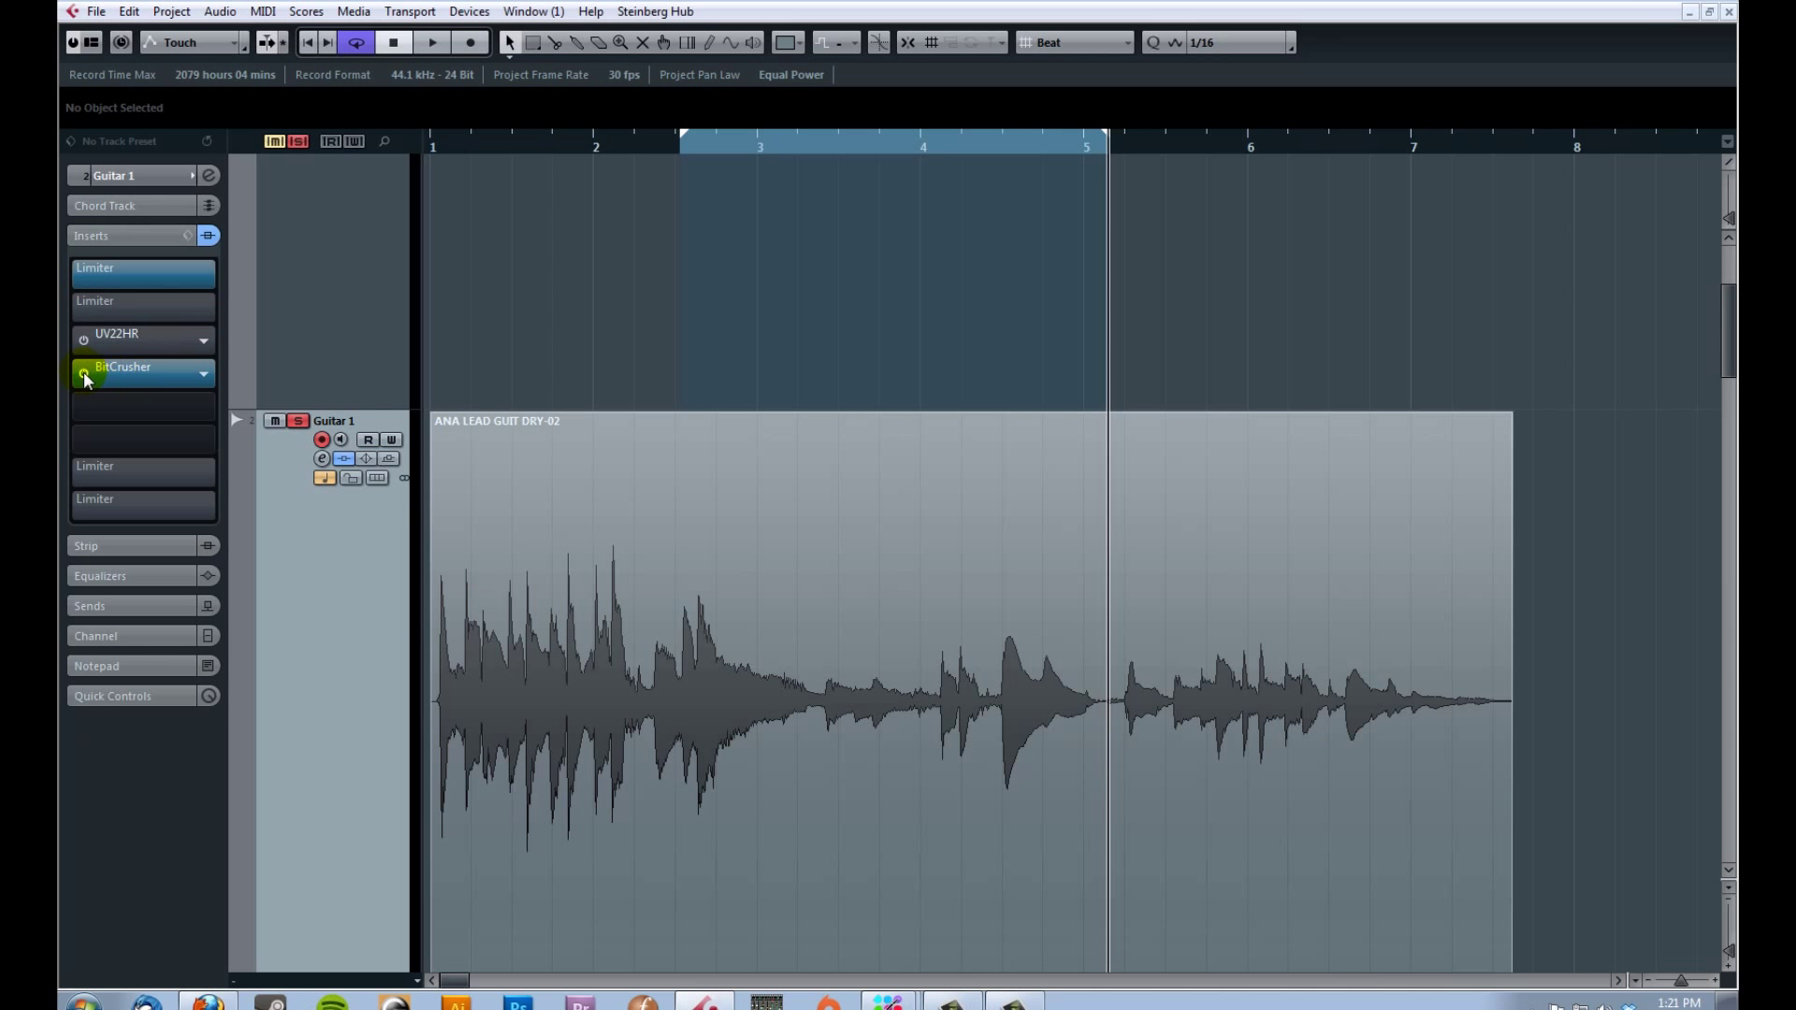
{"action": "left_click", "coordinate": [83, 374]}
{"action": "left_click", "coordinate": [166, 339]}
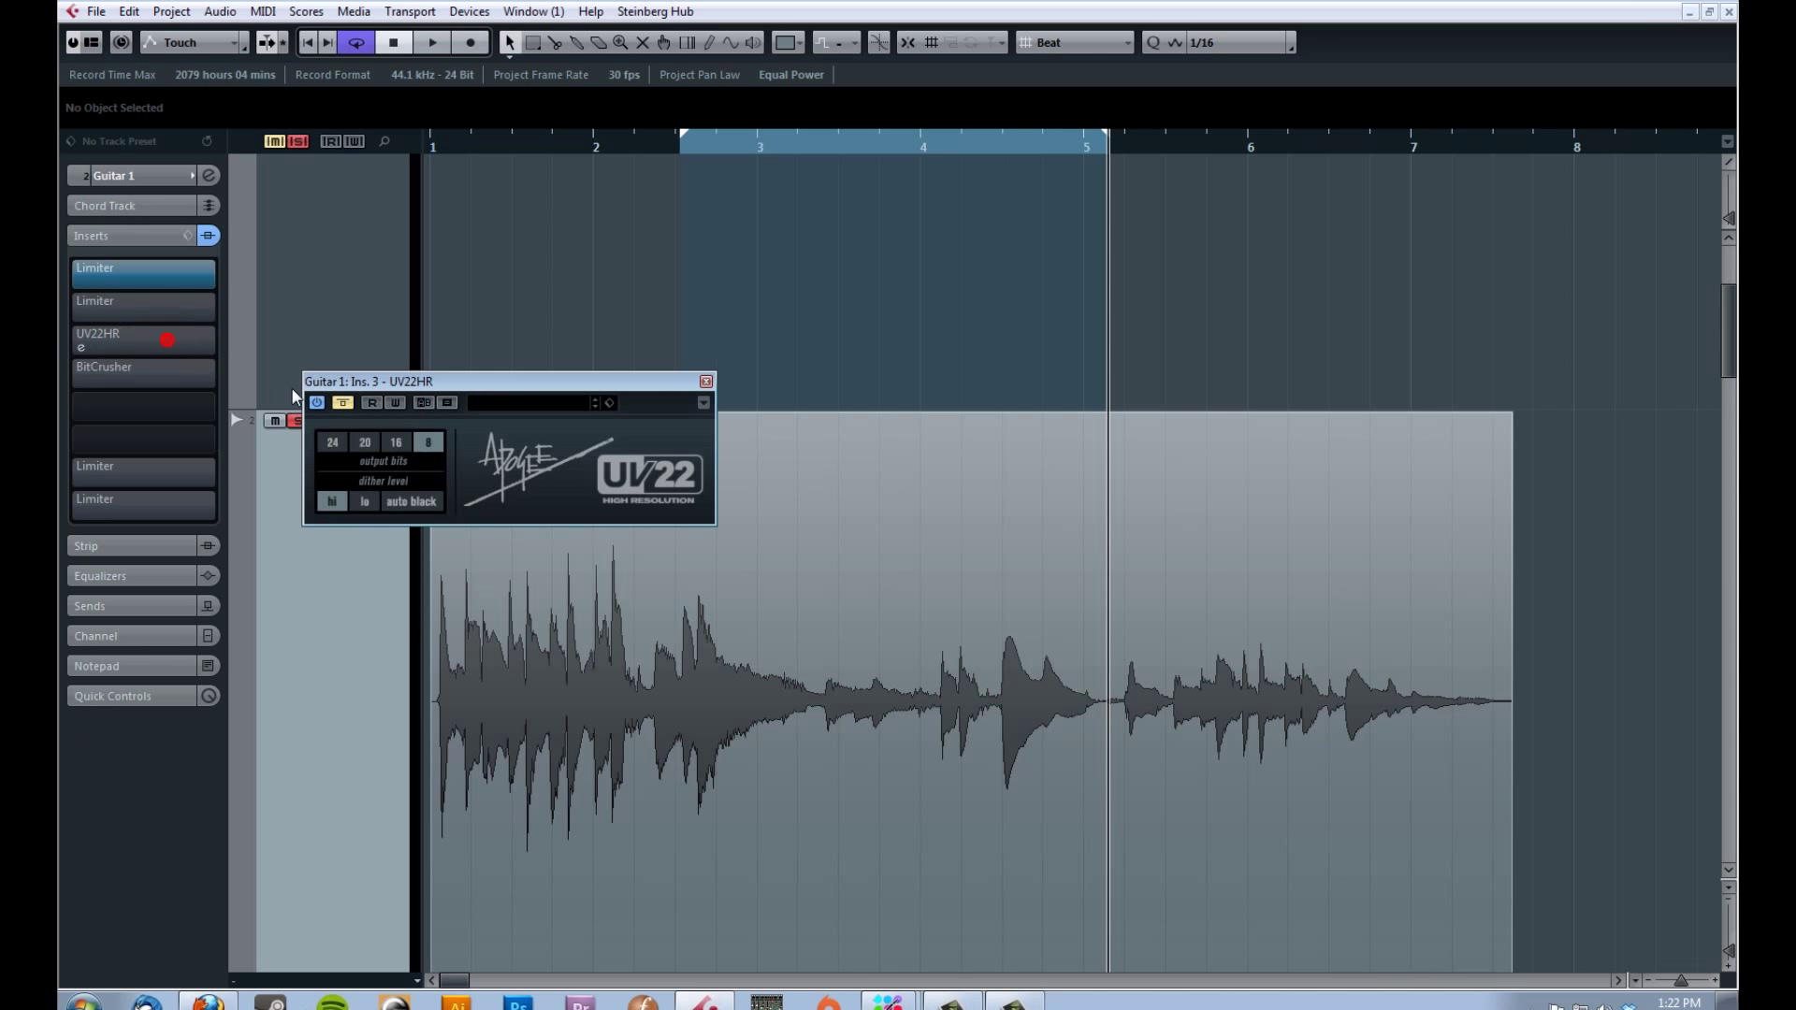
{"action": "left_click", "coordinate": [707, 382]}
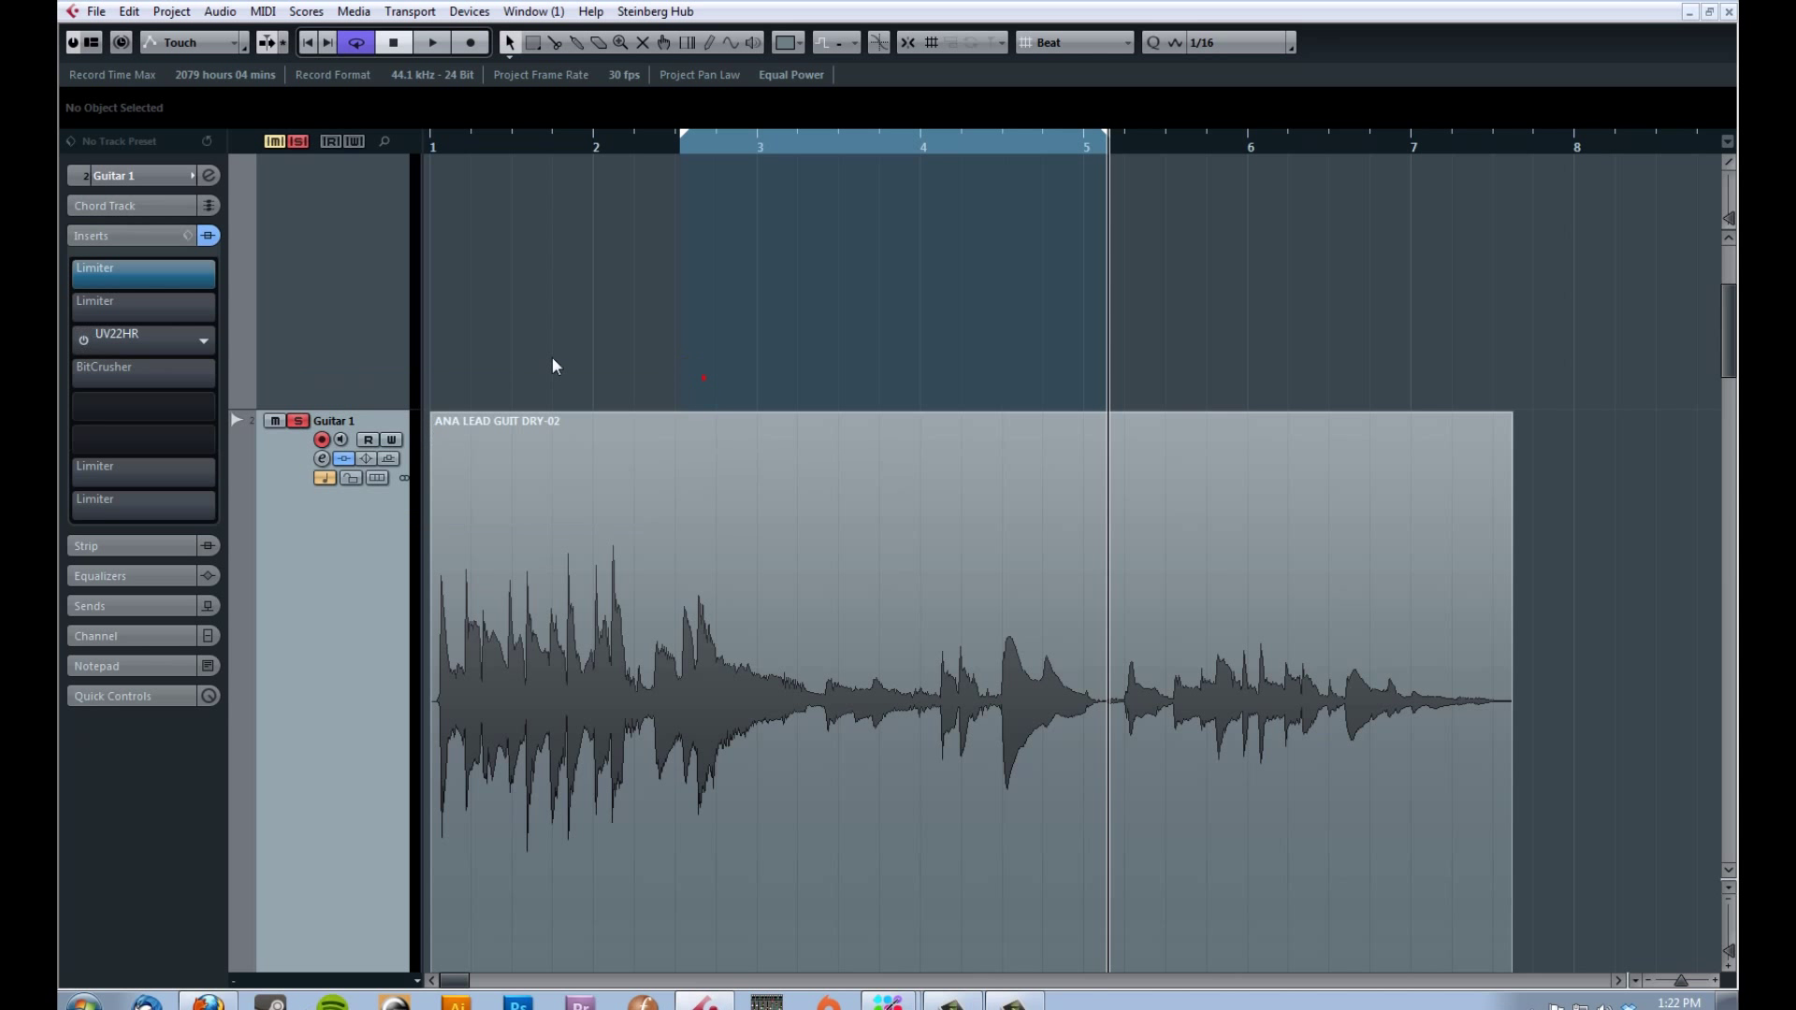
{"action": "left_click", "coordinate": [83, 341]}
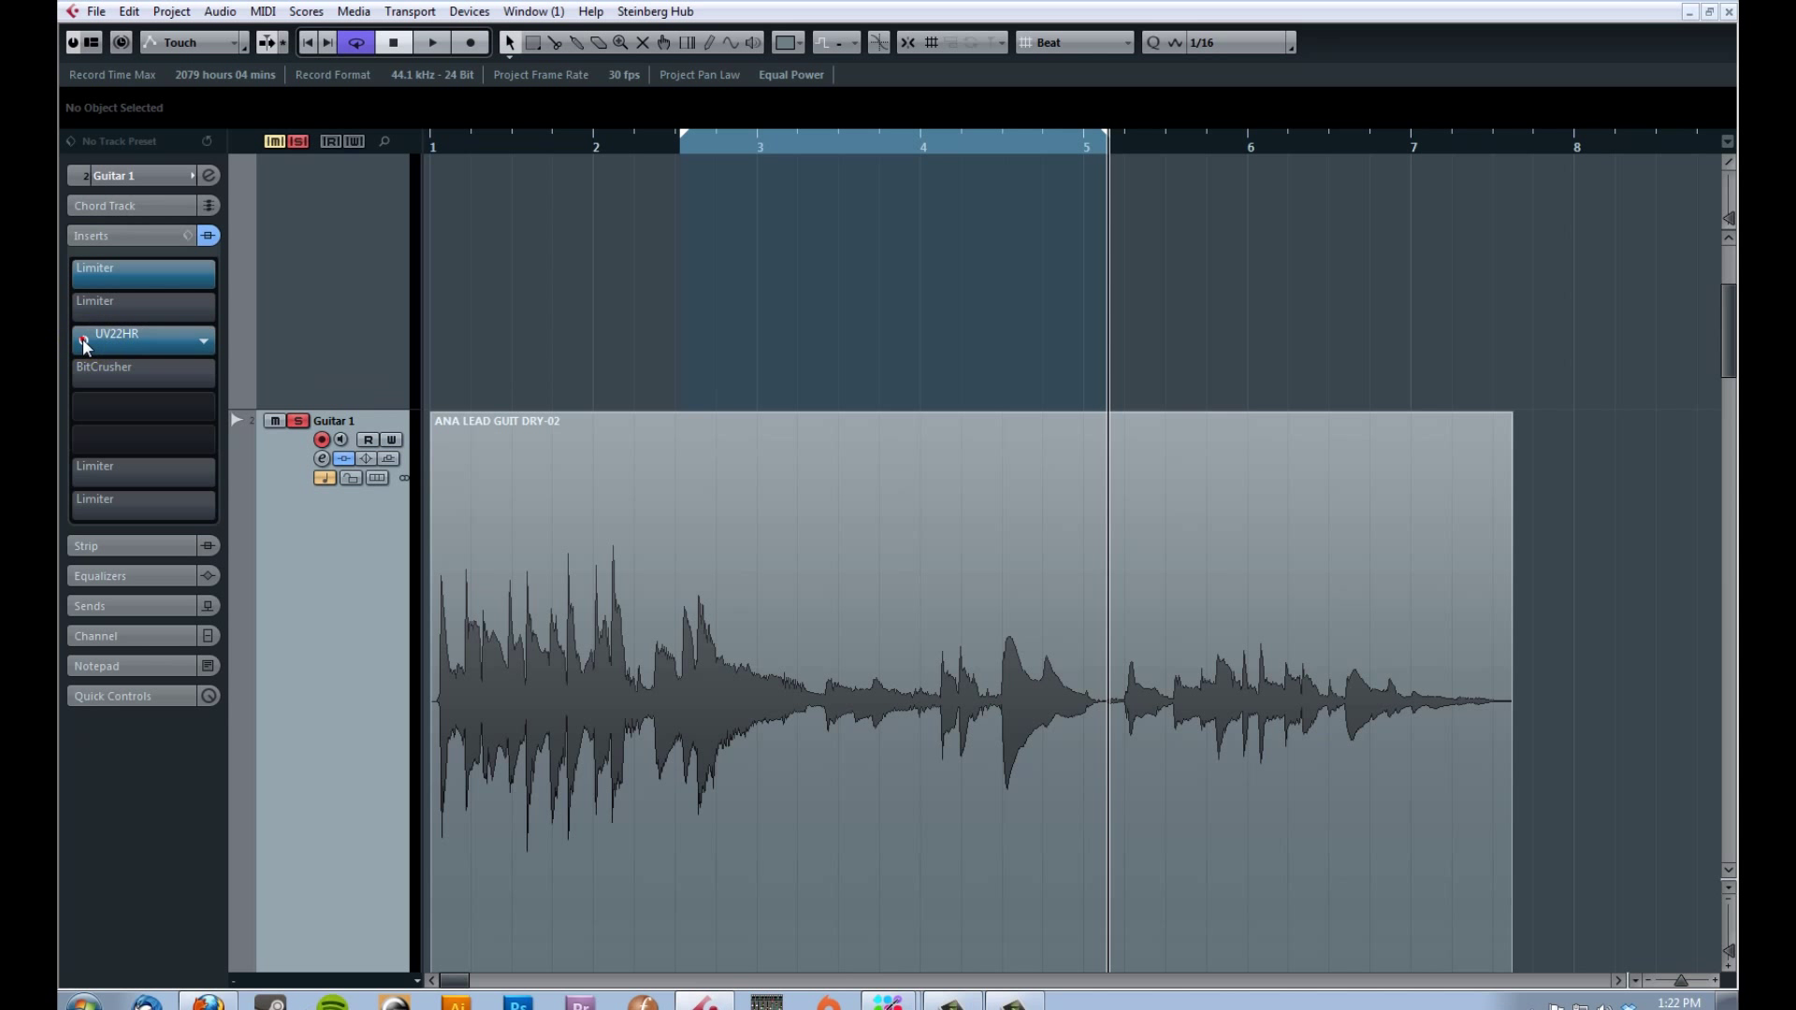
{"action": "left_click", "coordinate": [85, 275]}
{"action": "left_click", "coordinate": [698, 173]}
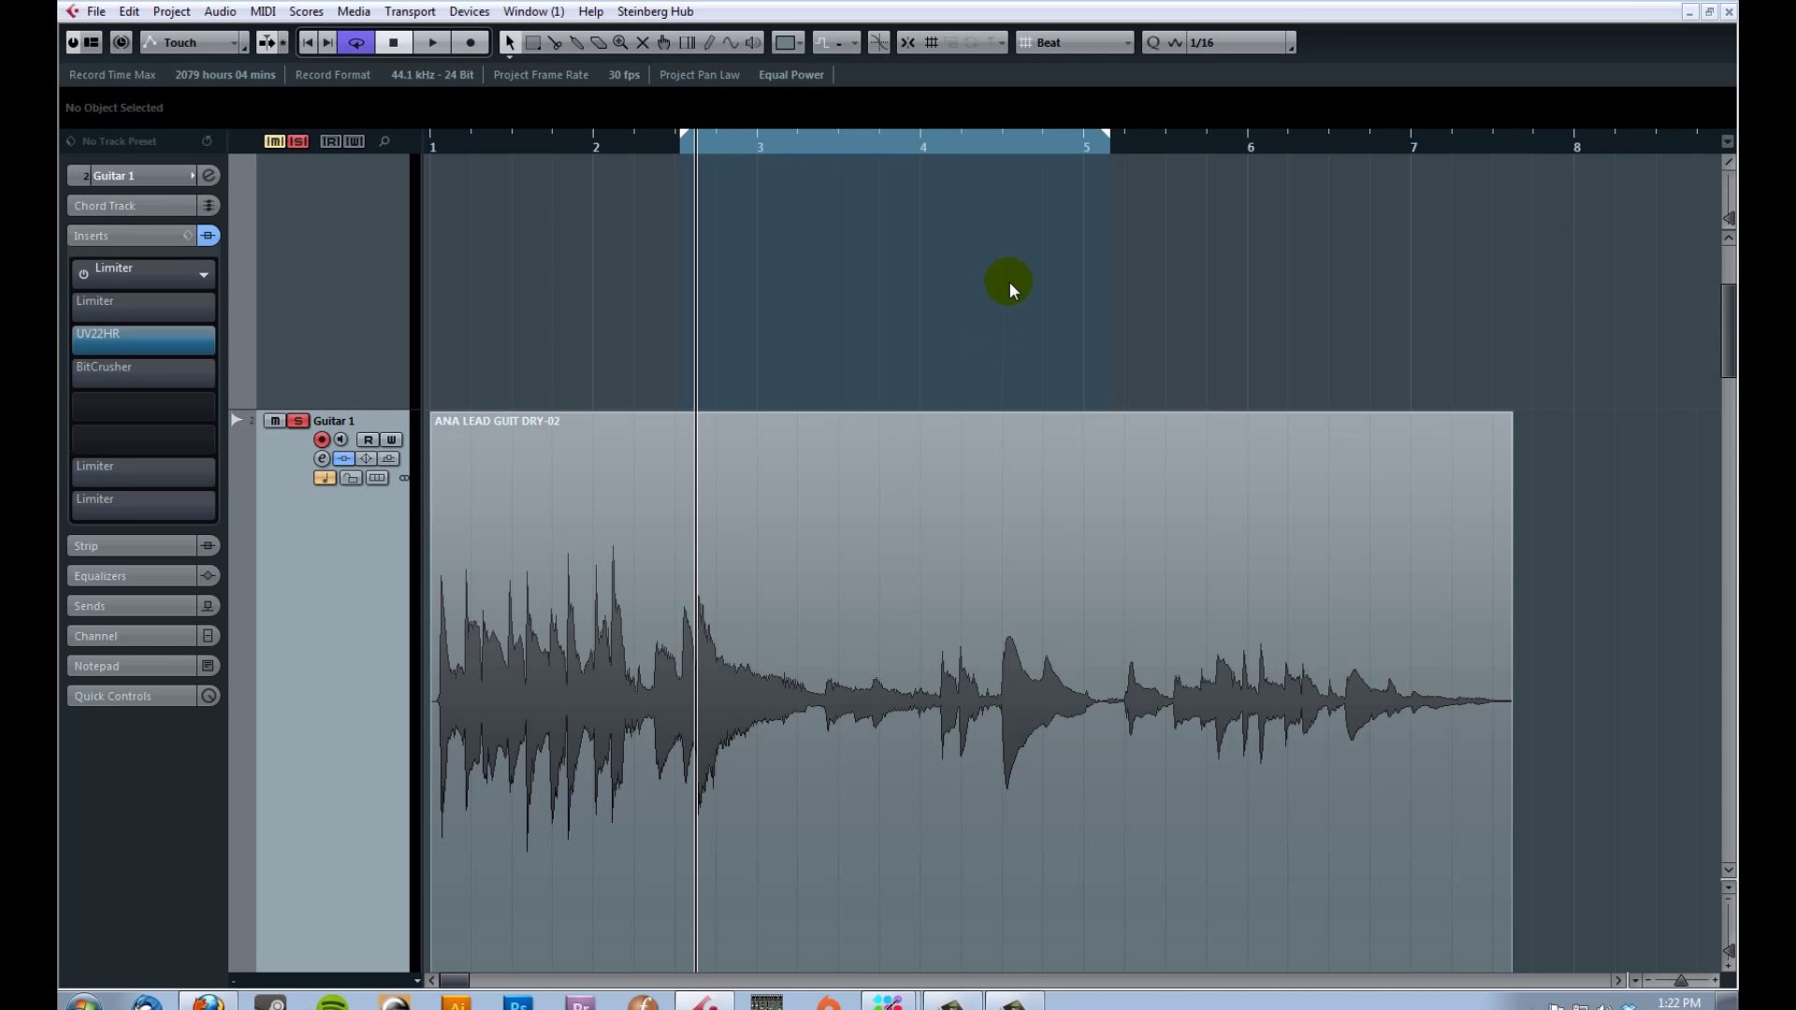
Step: Shift the loop start earlier near bar 2.5, play the loop, and bypass UV22HR mid-playback
{"action": "left_click_drag", "start_coordinate": [698, 150], "coordinate": [681, 153]}
{"action": "mouse_move", "coordinate": [127, 334]}
{"action": "key", "text": "space"}
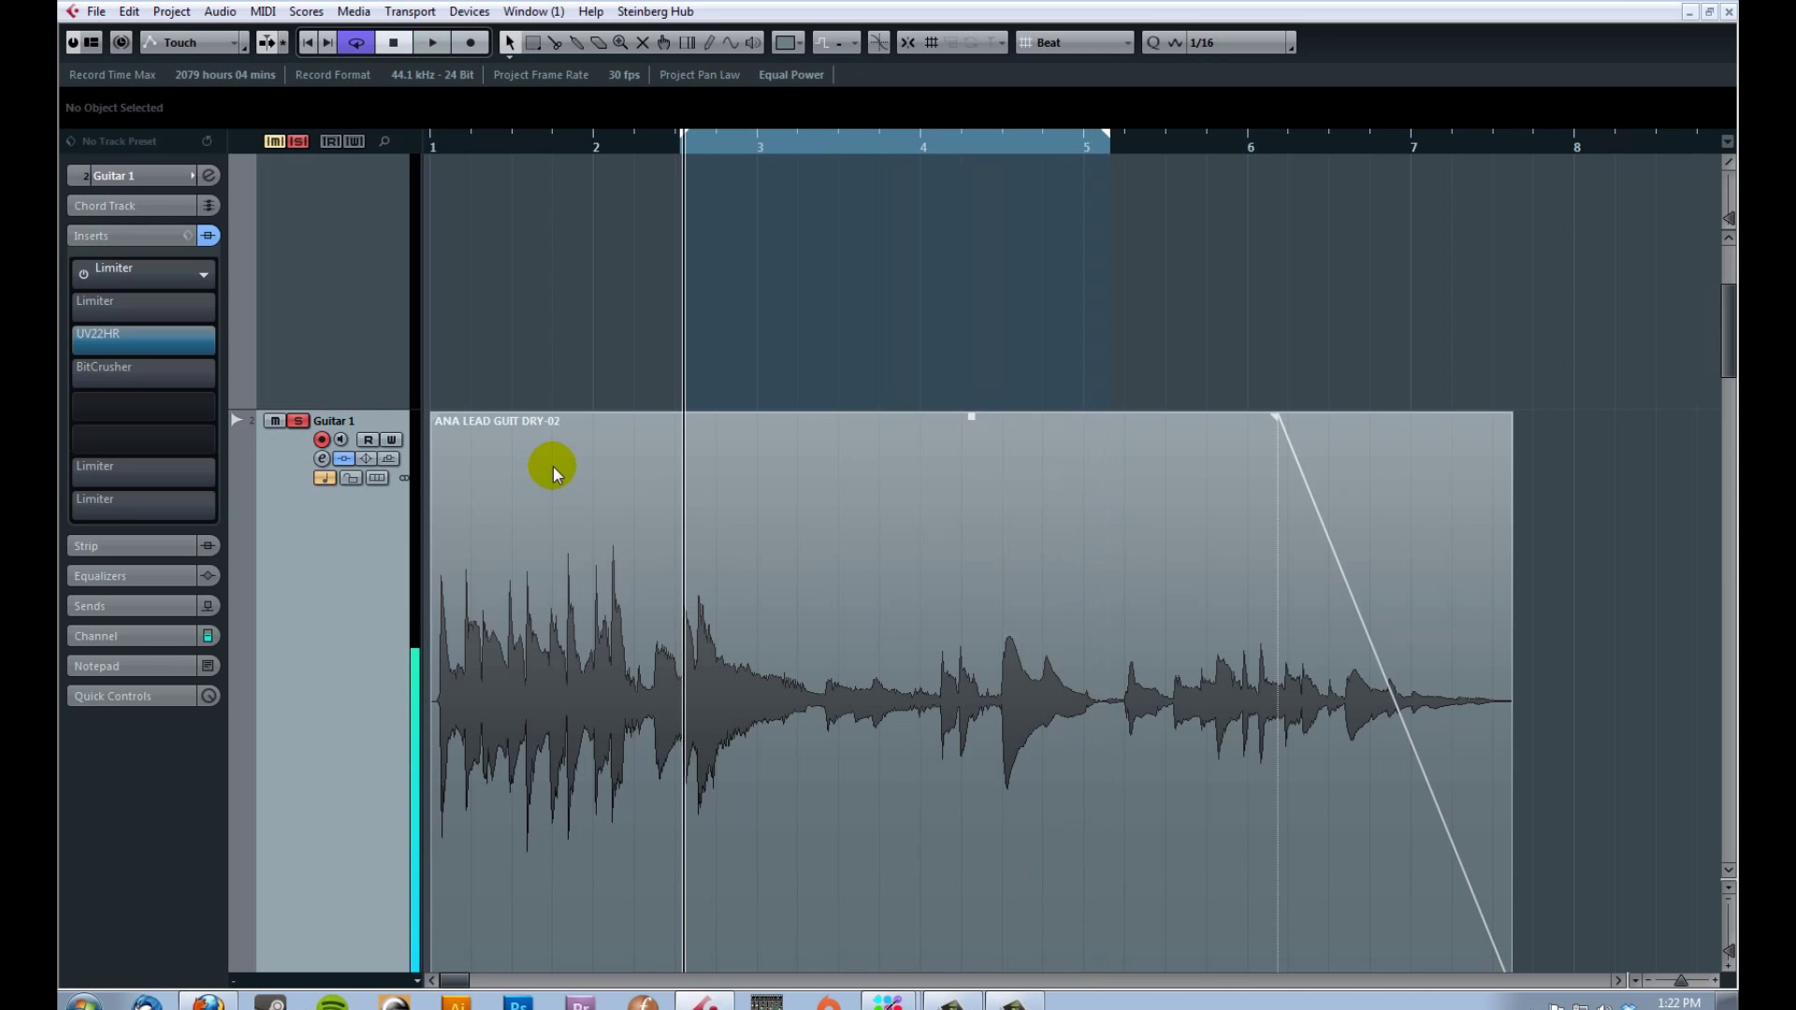
{"action": "left_click", "coordinate": [84, 340]}
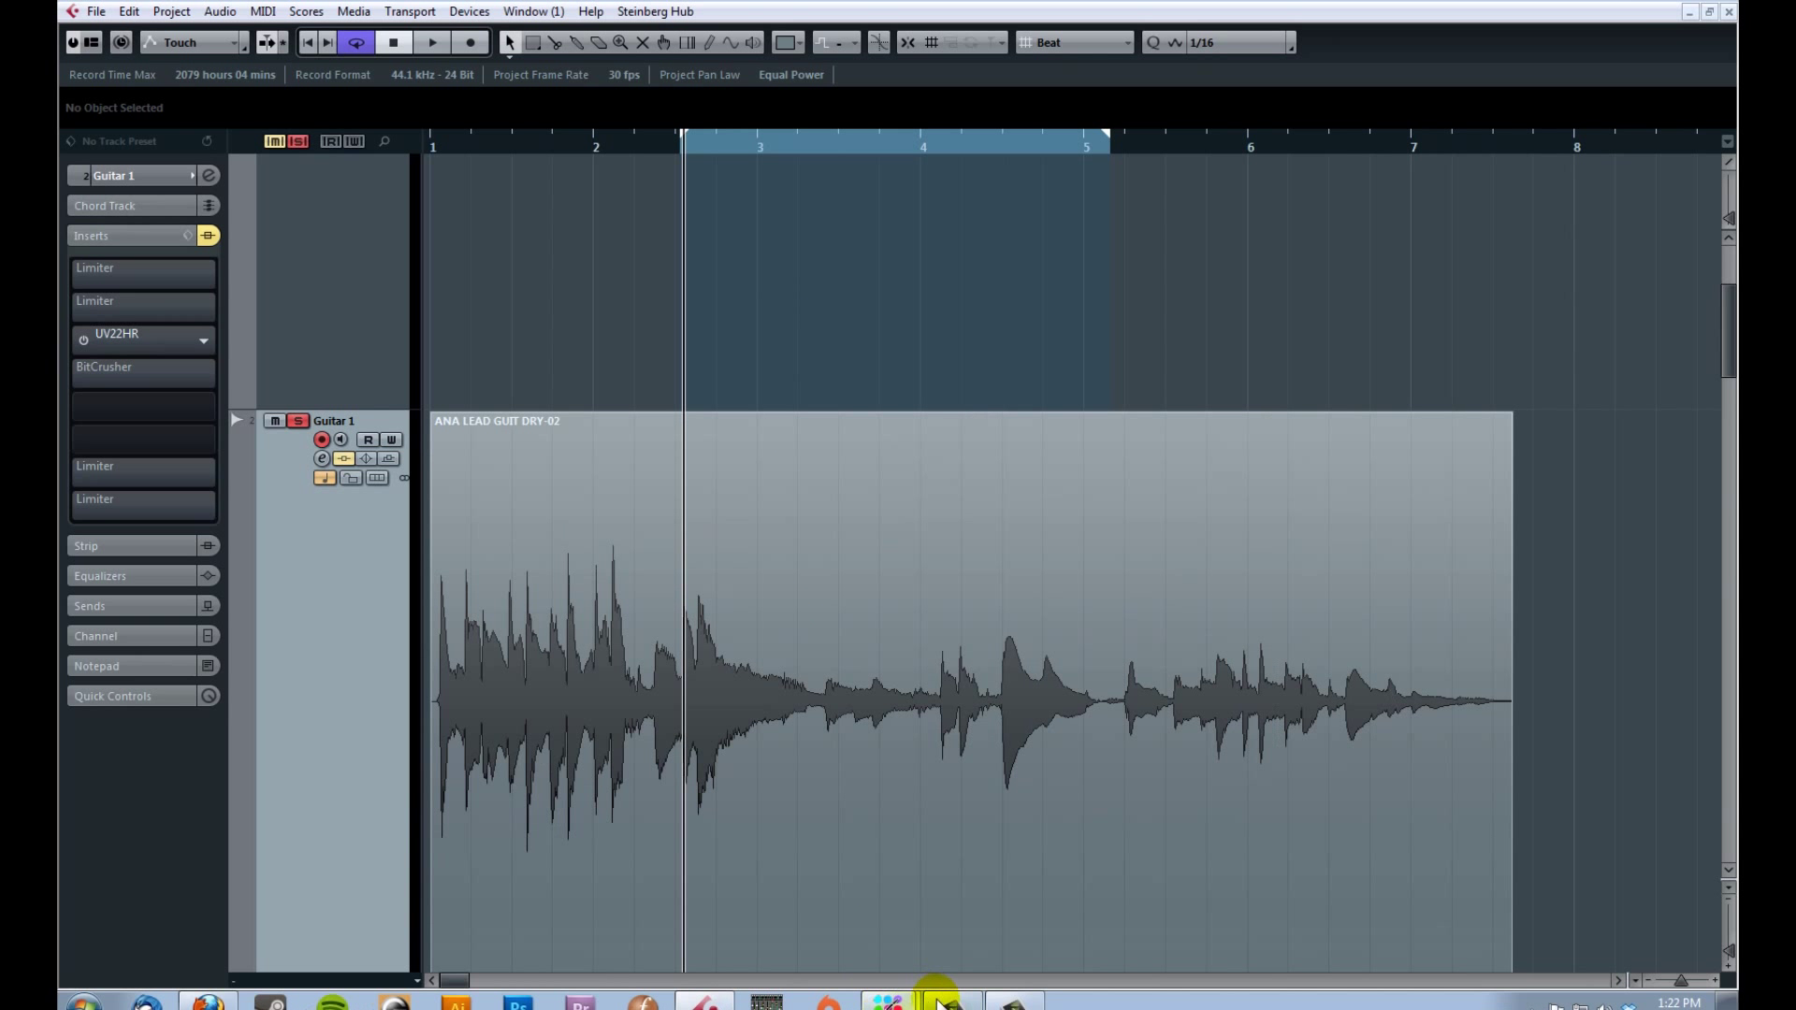
Step: Switch to the Bamboo Paper notebook from the taskbar and maximize it full screen
{"action": "mouse_move", "coordinate": [900, 1001]}
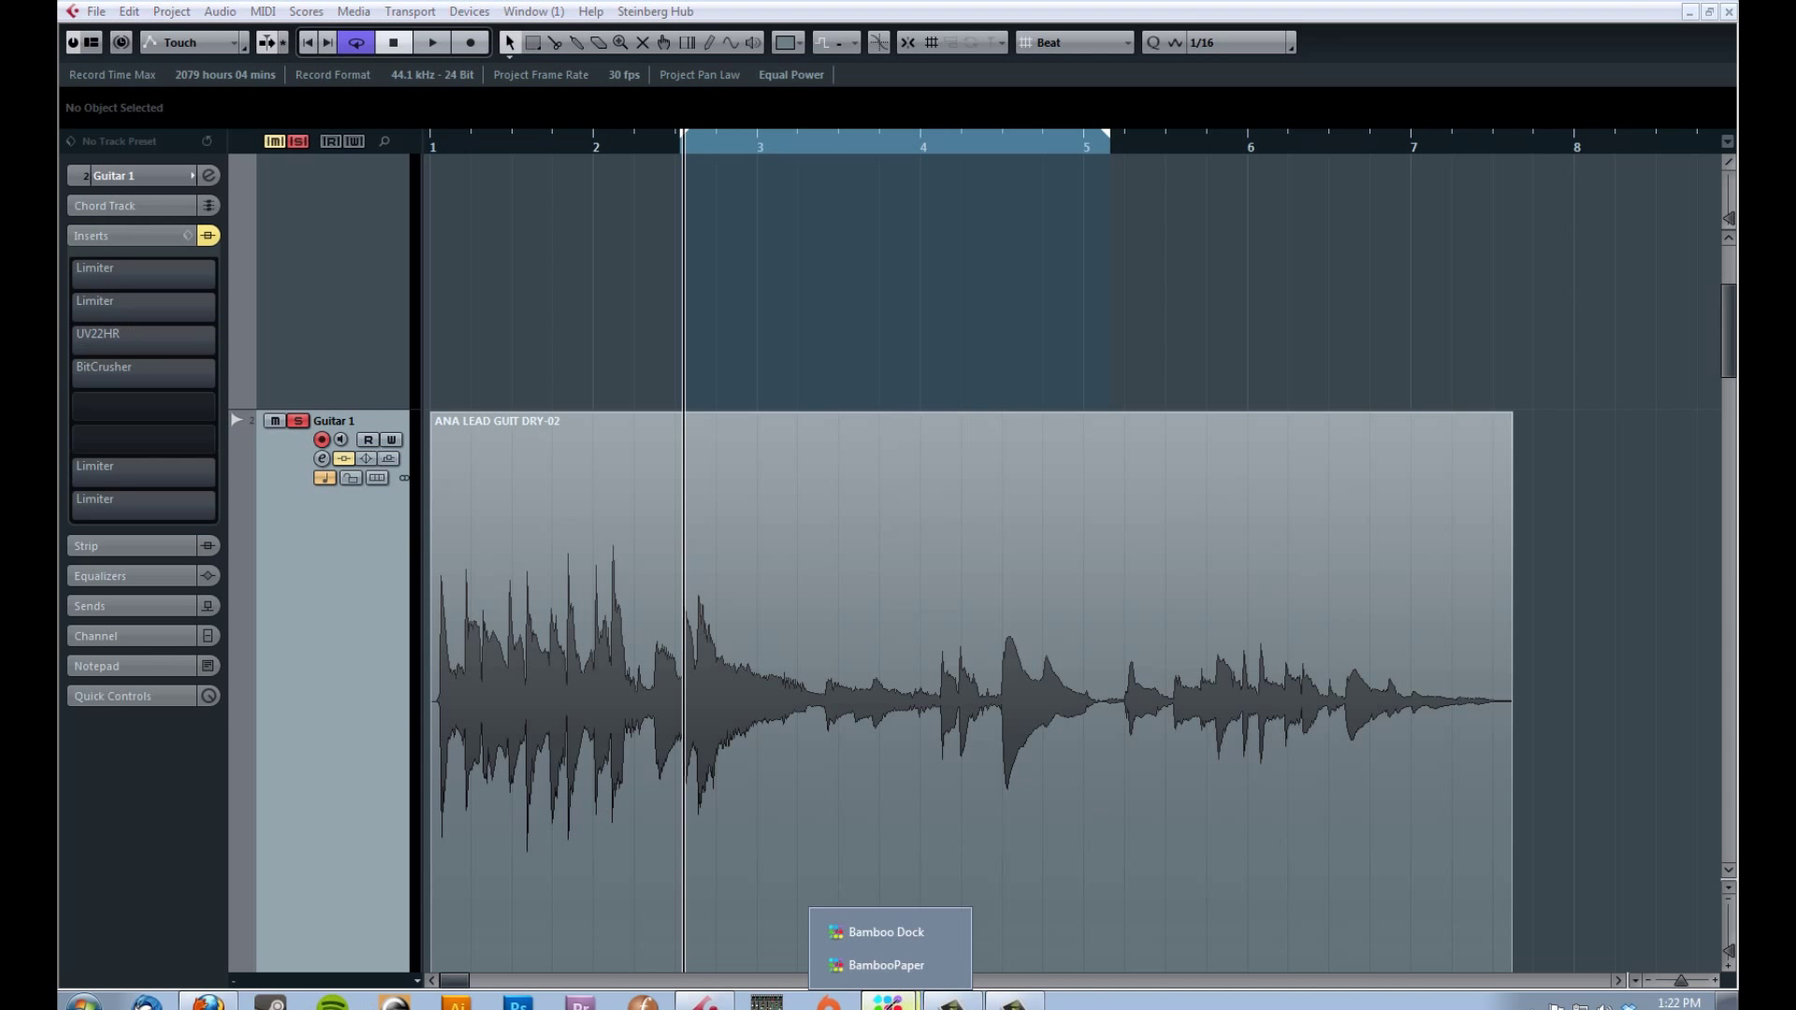
{"action": "left_click", "coordinate": [886, 964]}
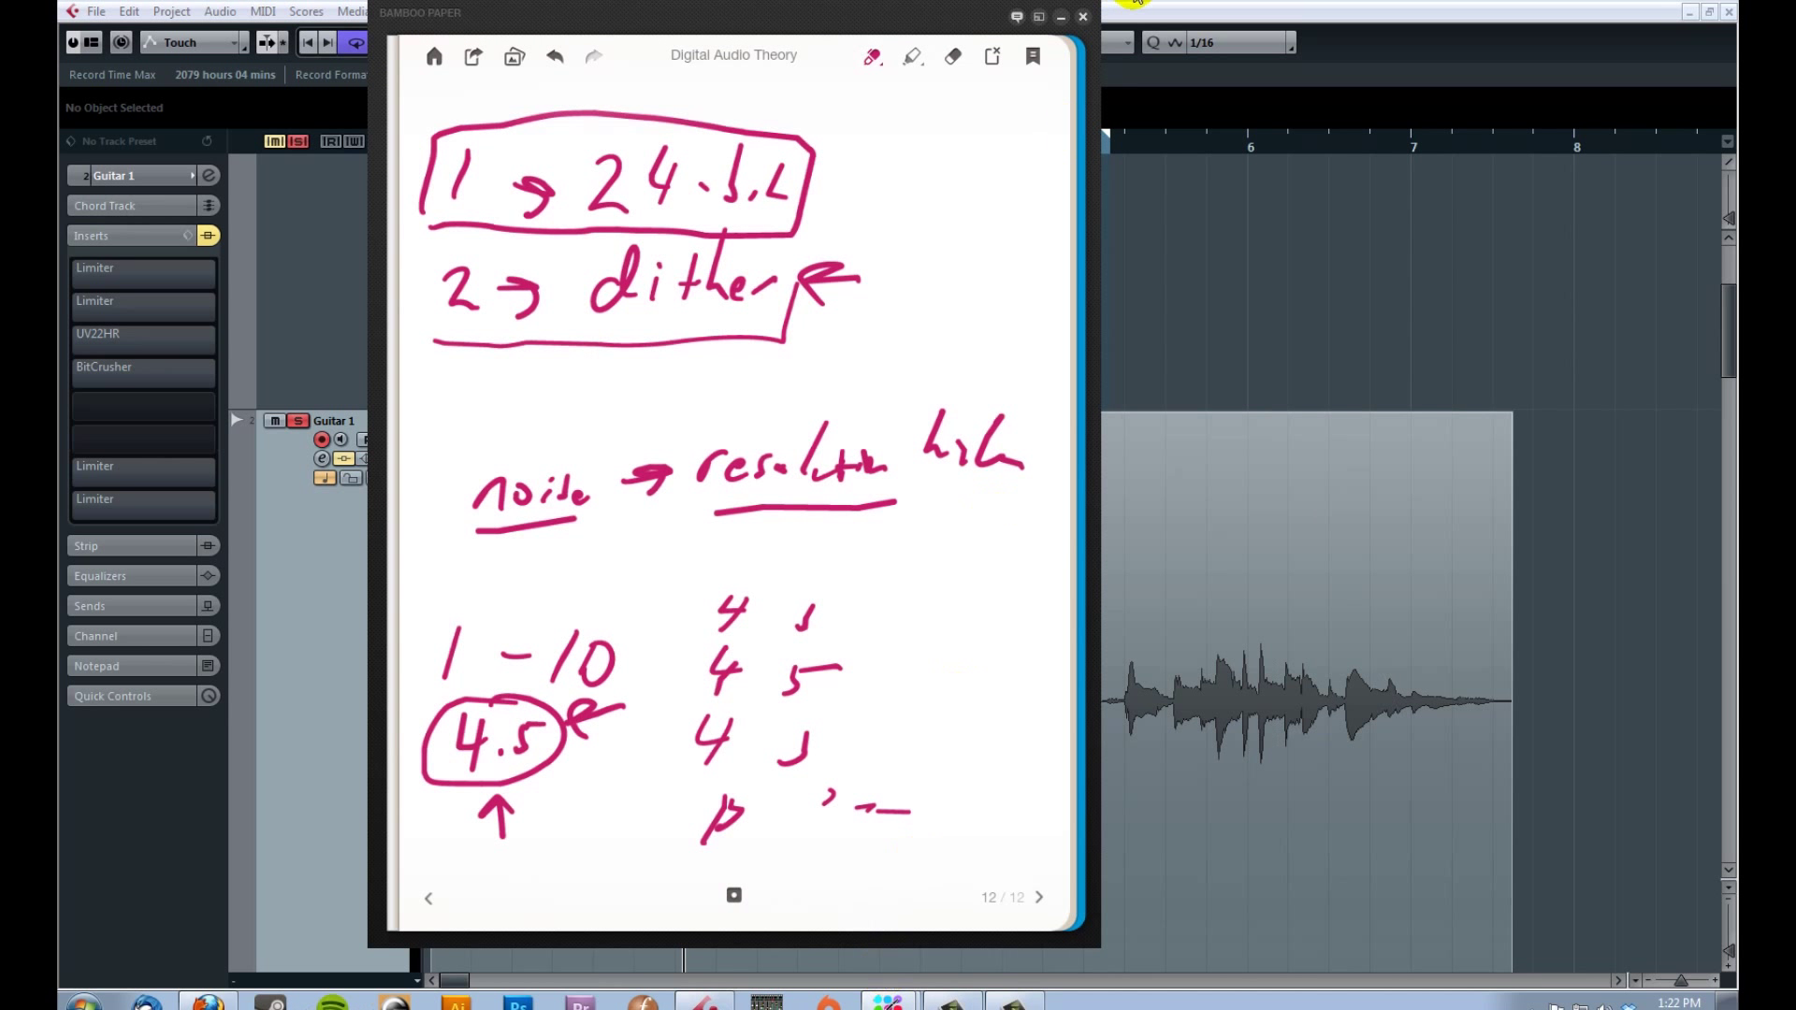
{"action": "left_click", "coordinate": [1038, 17]}
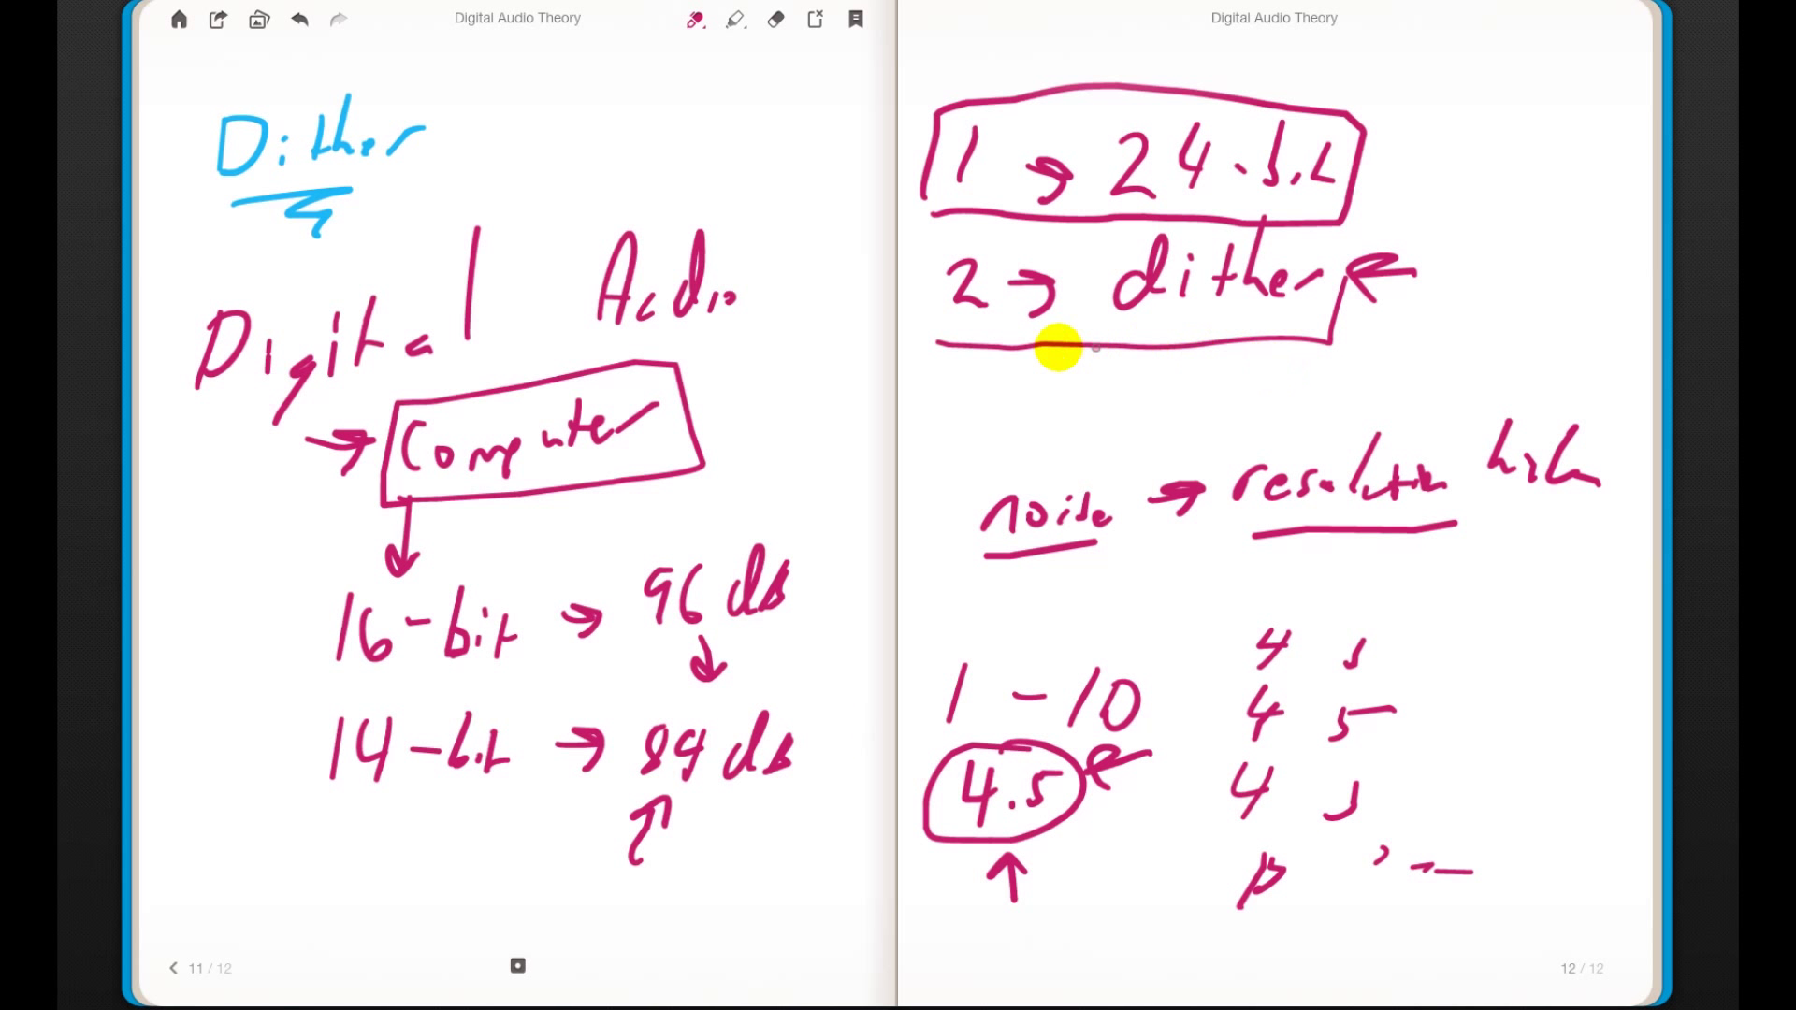
{"action": "mouse_move", "coordinate": [1561, 2]}
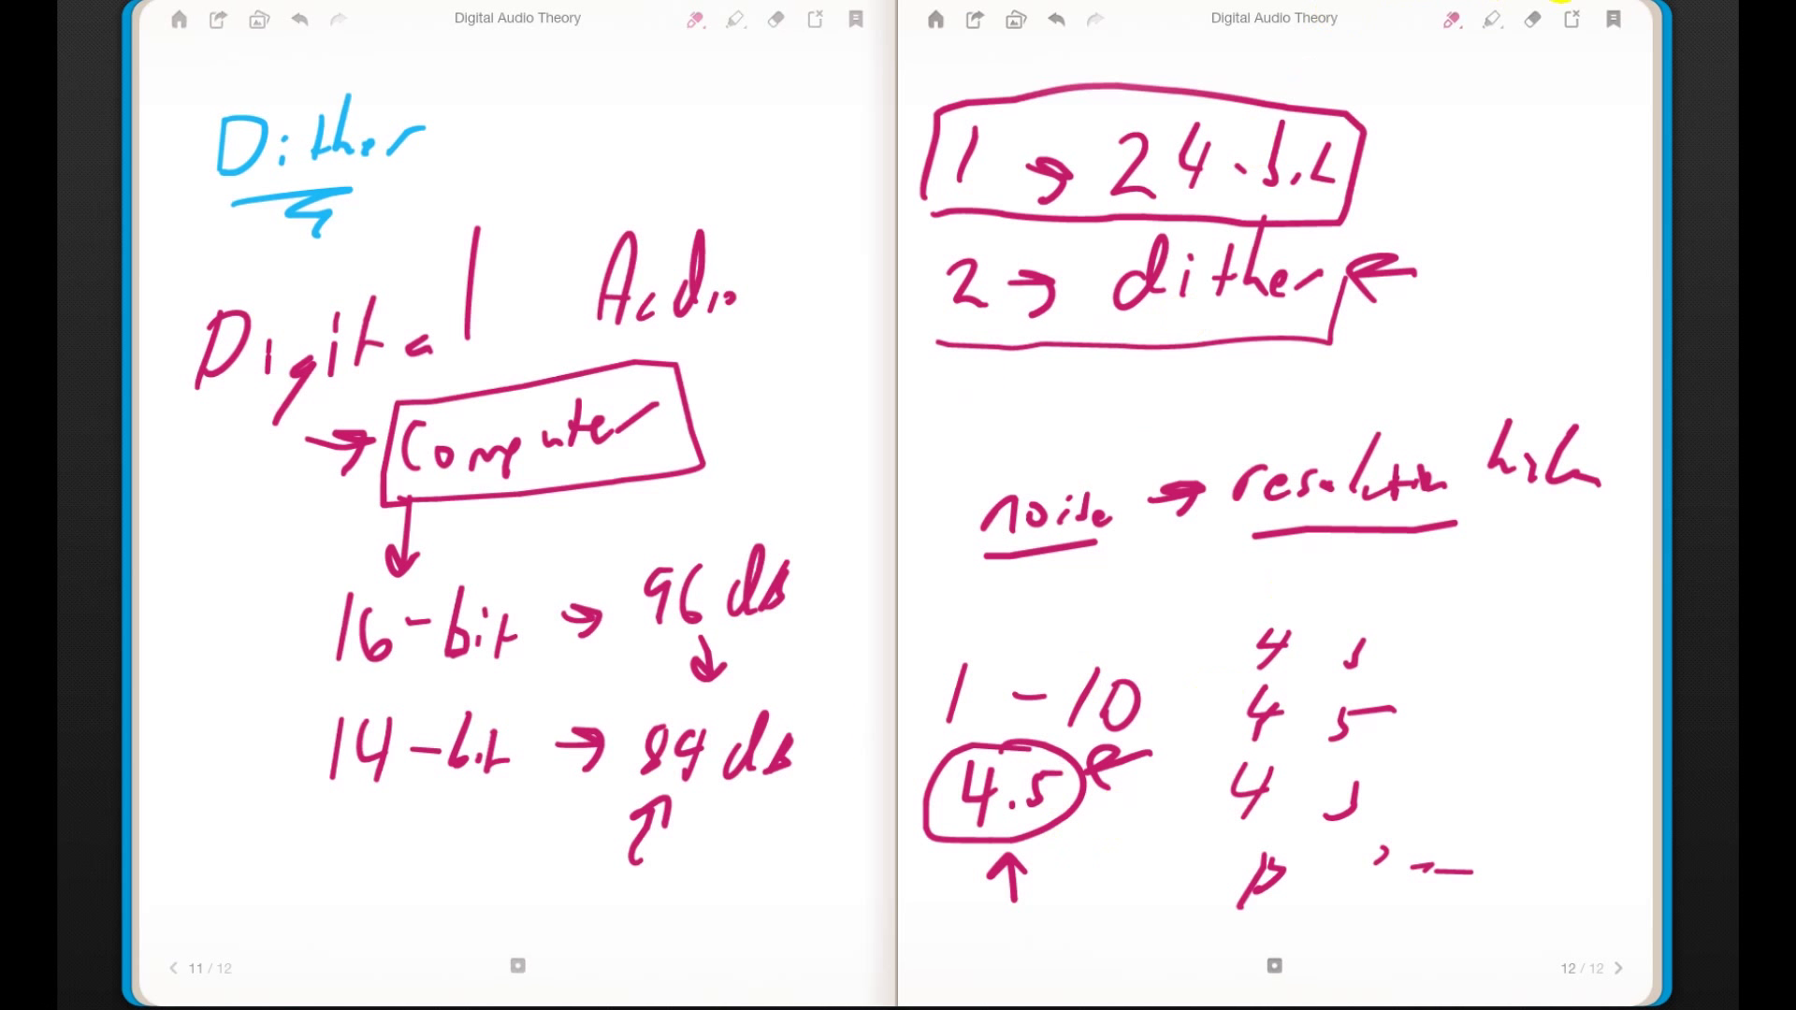